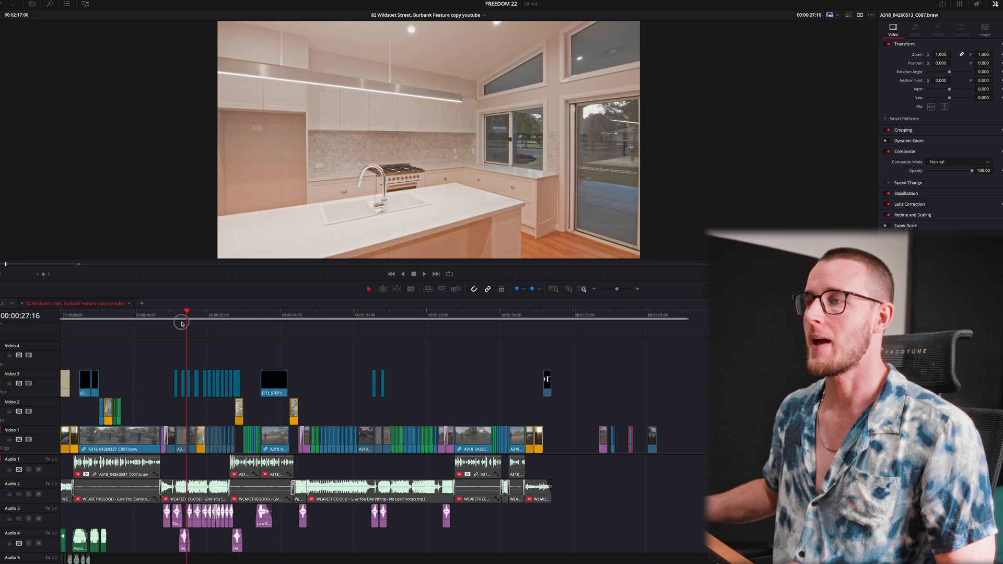
Step: Play the edit, park on the dusk house shot at 01:57:20, and open it on the Color page
key("space")
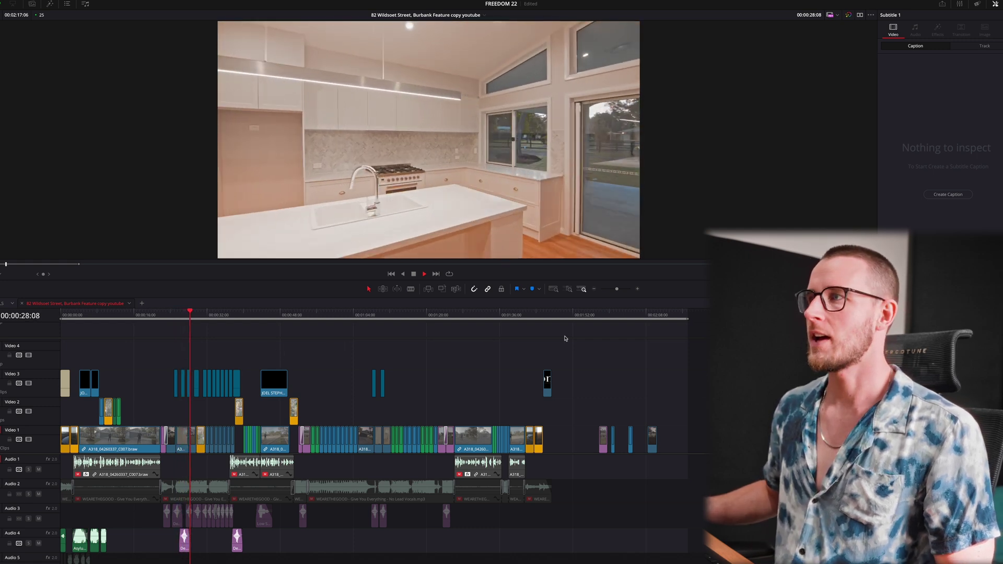
key("space")
left_click_drag(589, 317, 599, 319)
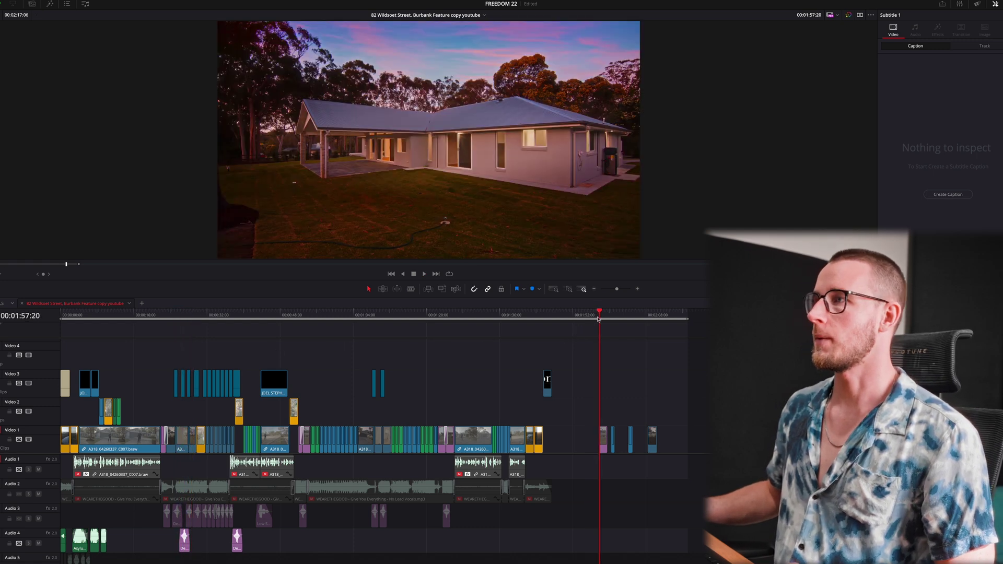
scroll(602, 361, "up", 4)
key("shift+6")
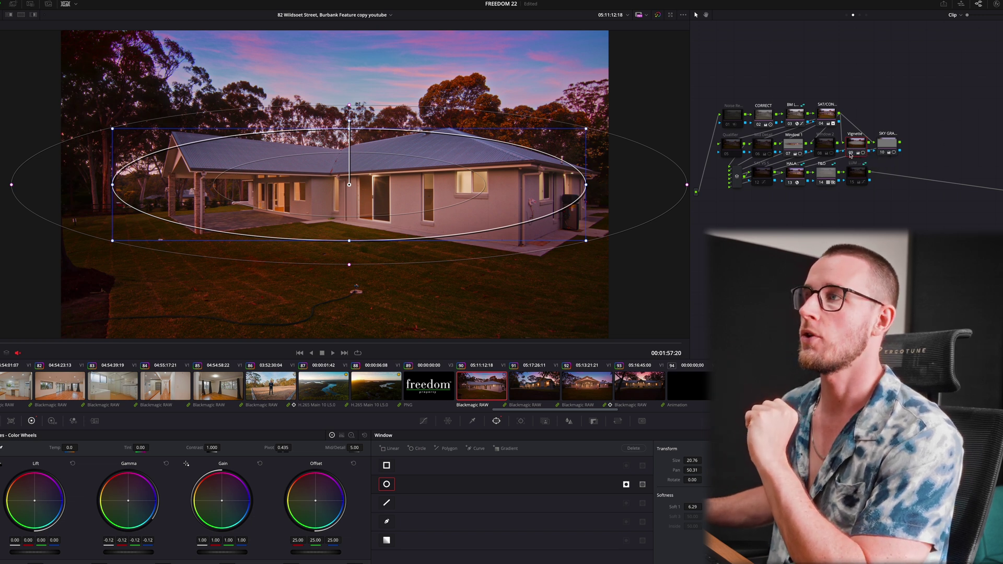
Step: Toggle the Vignette, Window 1 and Window 2 nodes off and on to compare the grade
left_click(851, 153)
left_click(797, 154)
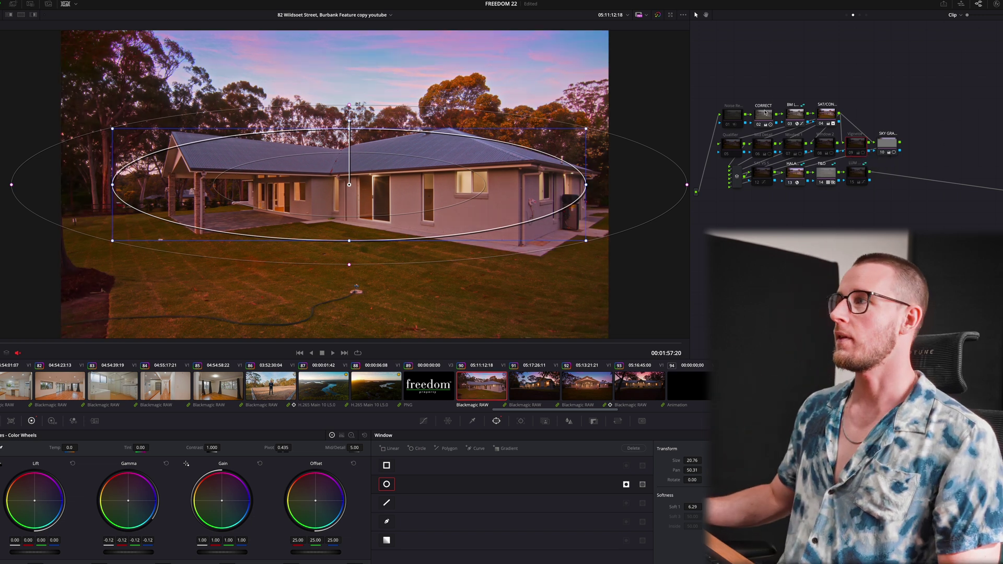
left_click(763, 115)
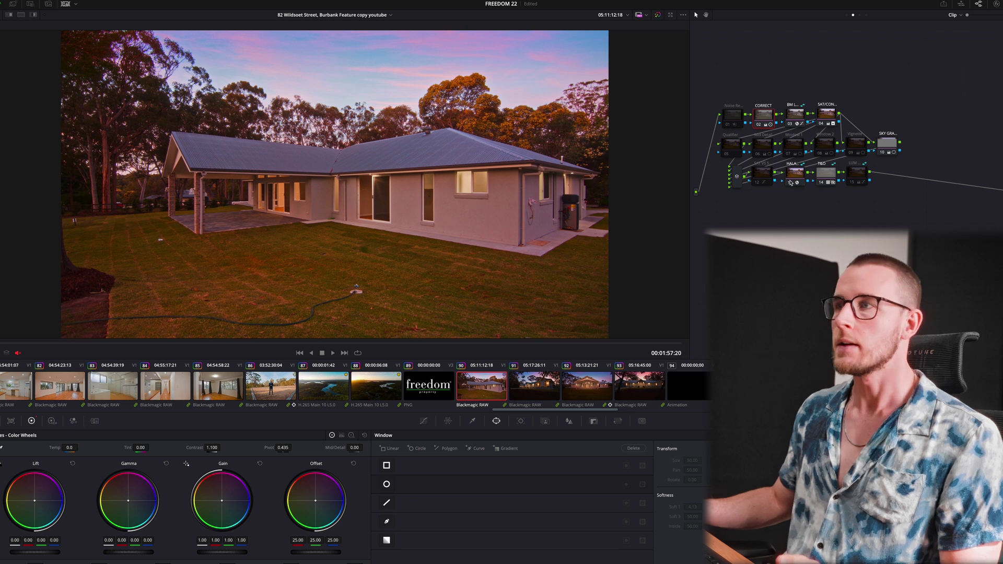
left_click(788, 154)
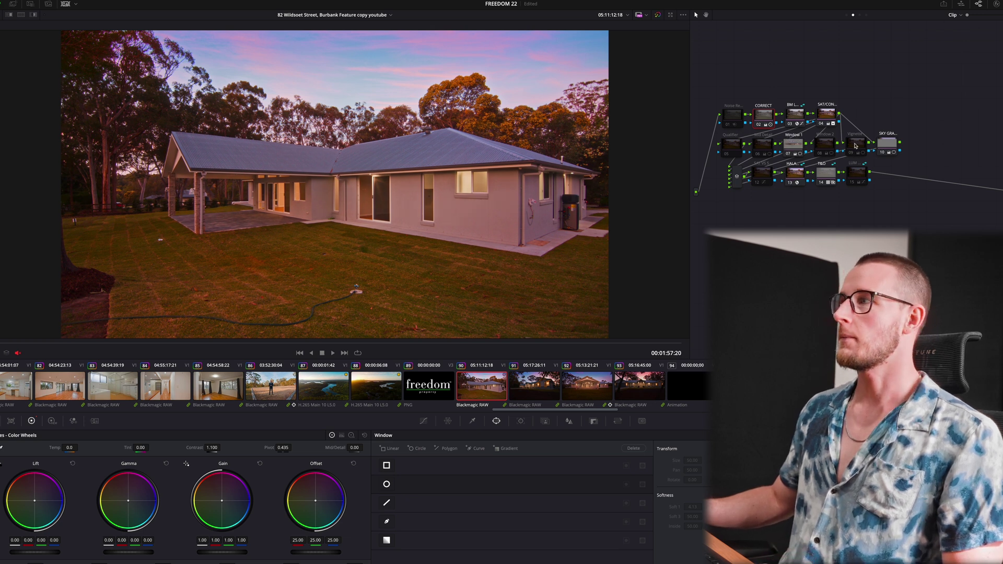
left_click(850, 152)
left_click(855, 144)
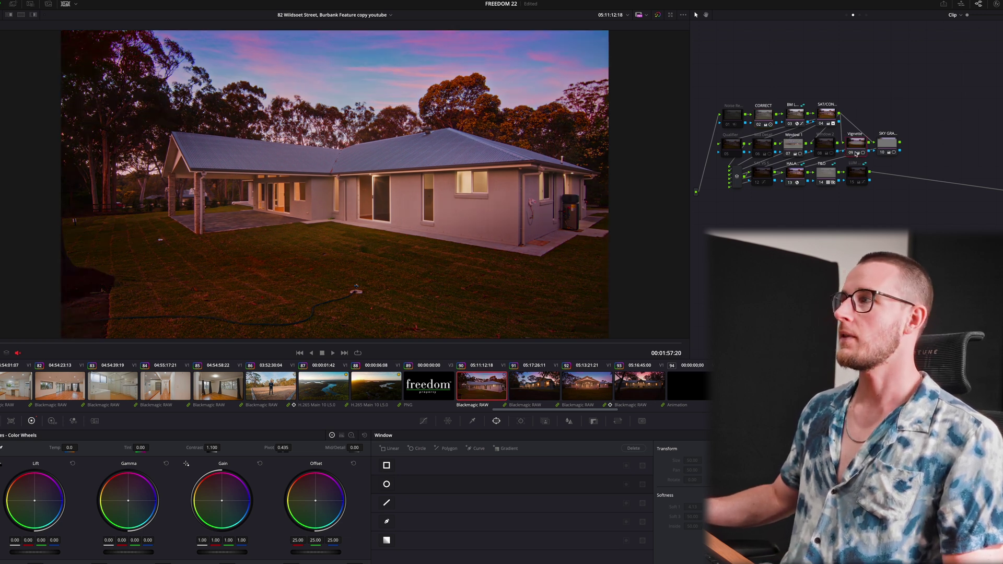
key("ctrl+d")
left_click(794, 144)
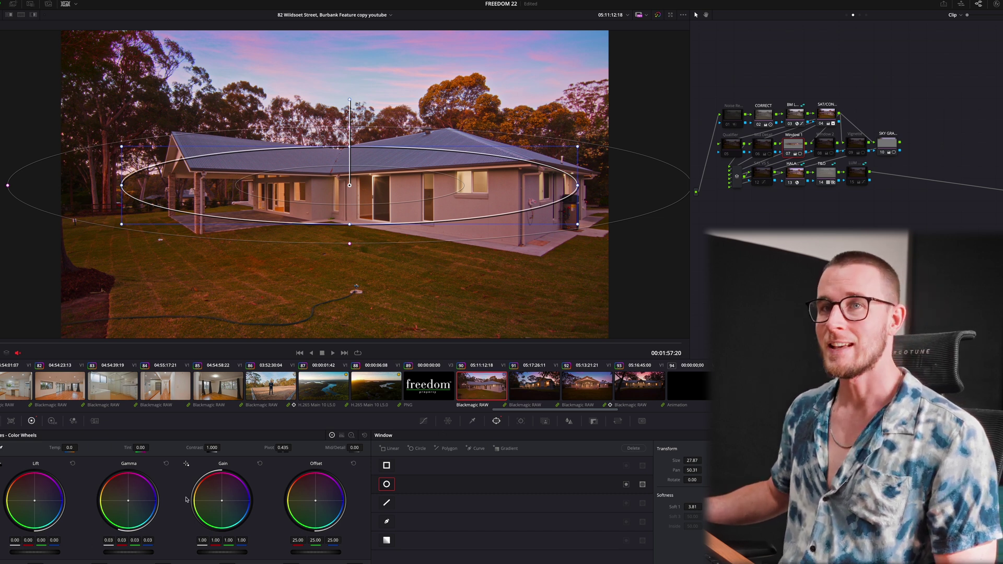
left_click(822, 154)
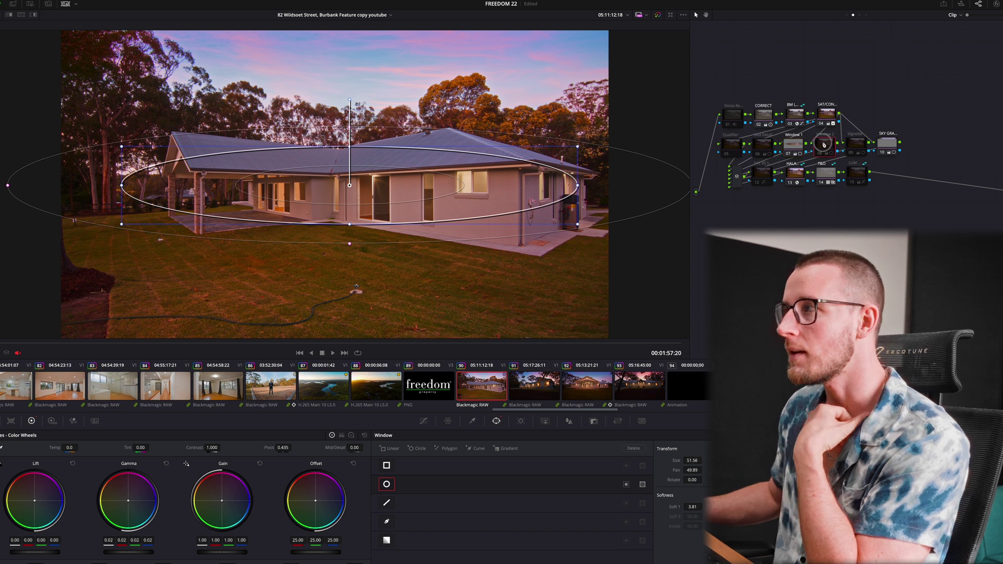
left_click(850, 154)
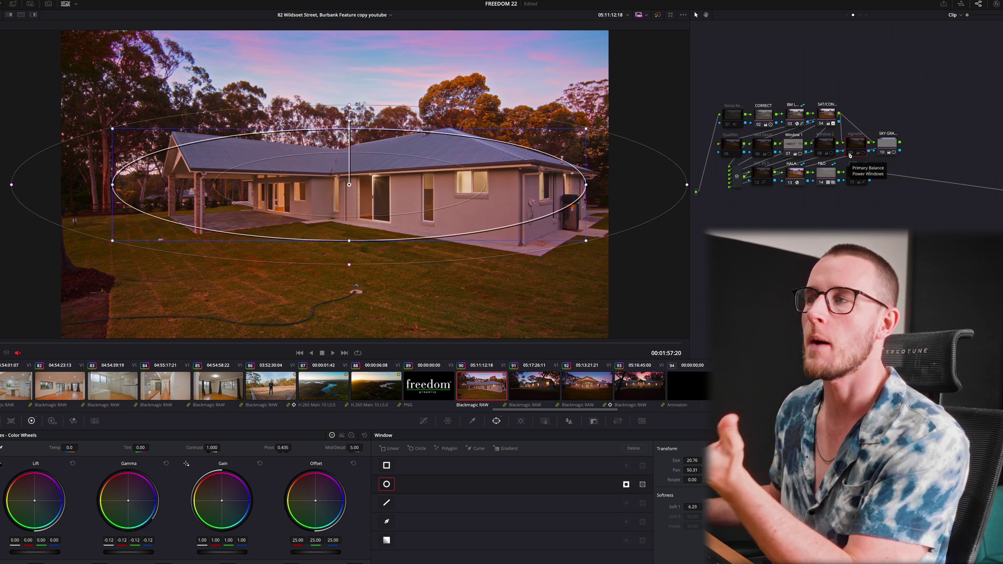
left_click(850, 154)
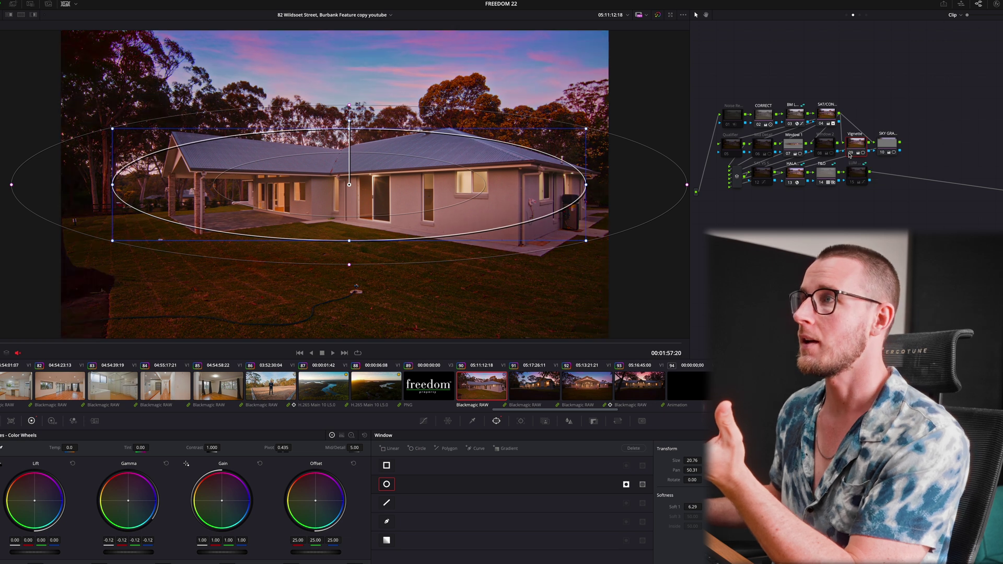
left_click(756, 119)
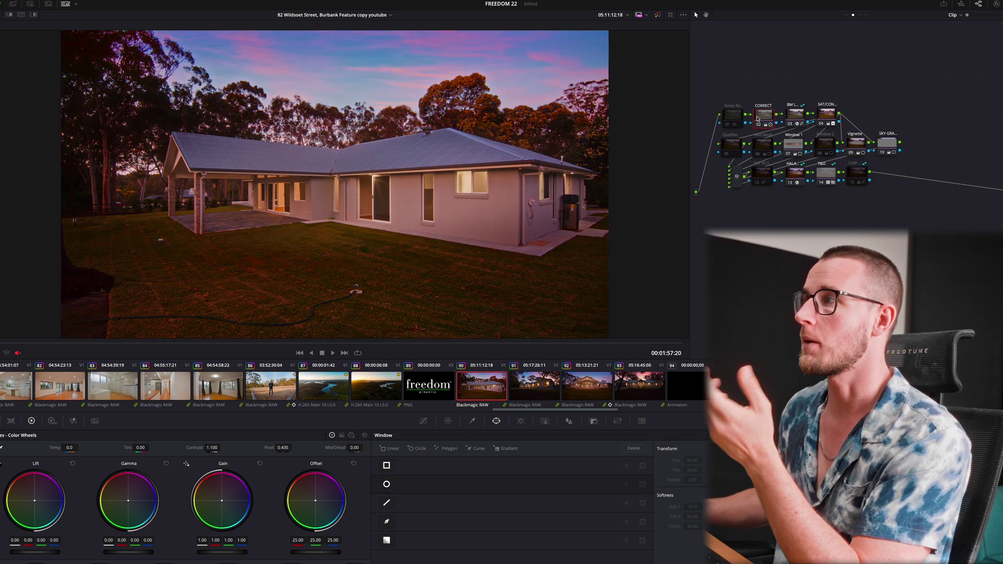
Step: Shorten the vignette ellipse slightly, compare with it off, and leave it on
left_click(859, 147)
left_click_drag(349, 128, 351, 135)
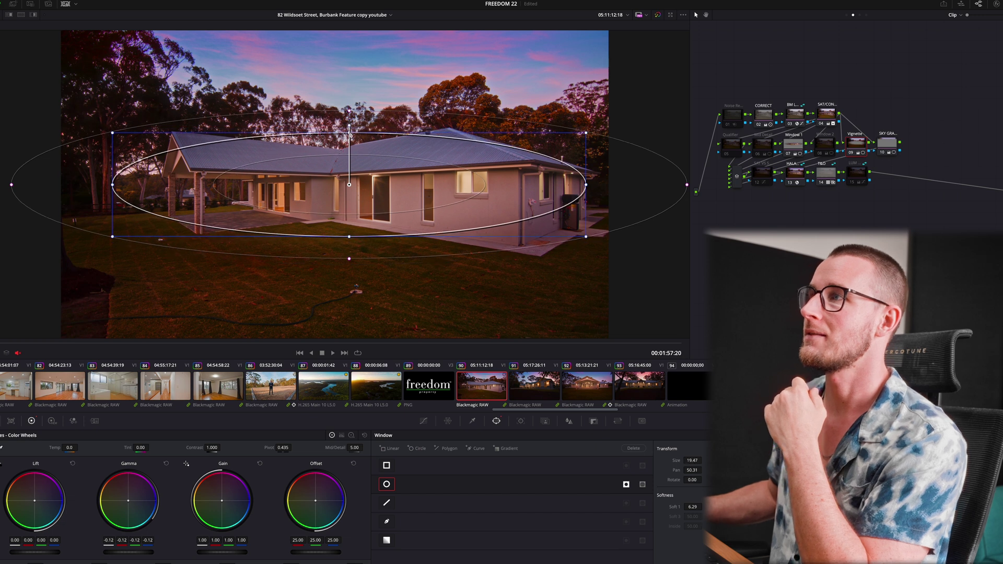
left_click(774, 120)
left_click(850, 153)
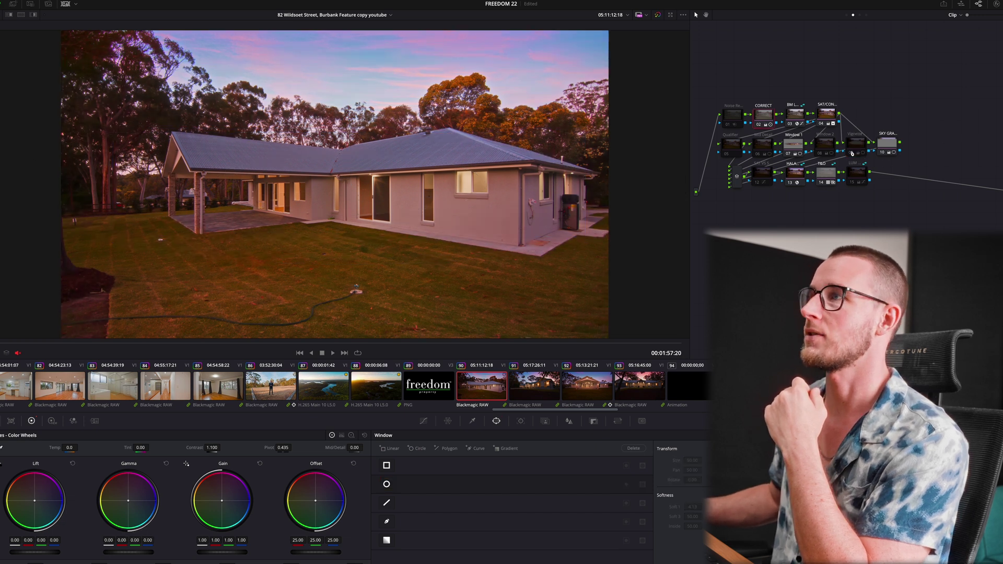
left_click(852, 152)
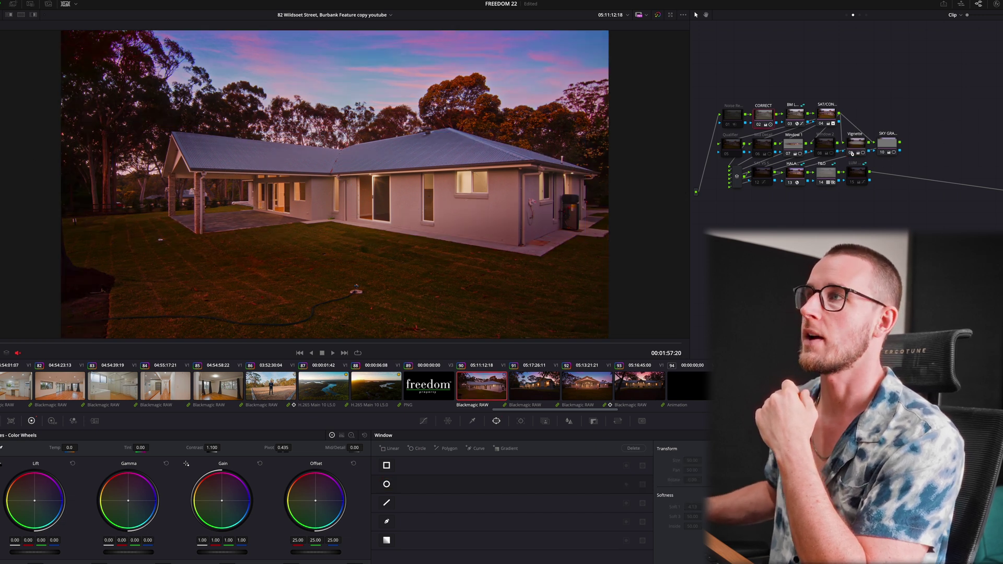
left_click(852, 153)
left_click(852, 153)
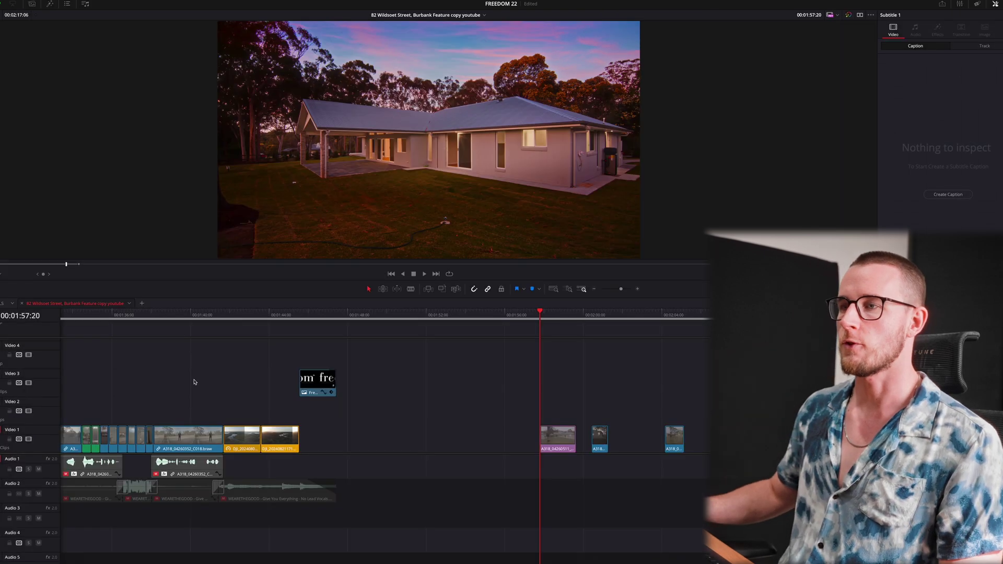
Step: Play the daytime house shot, then inspect the 01:25:00 dusk shot's vignette and Window 1 nodes
key("shift+z")
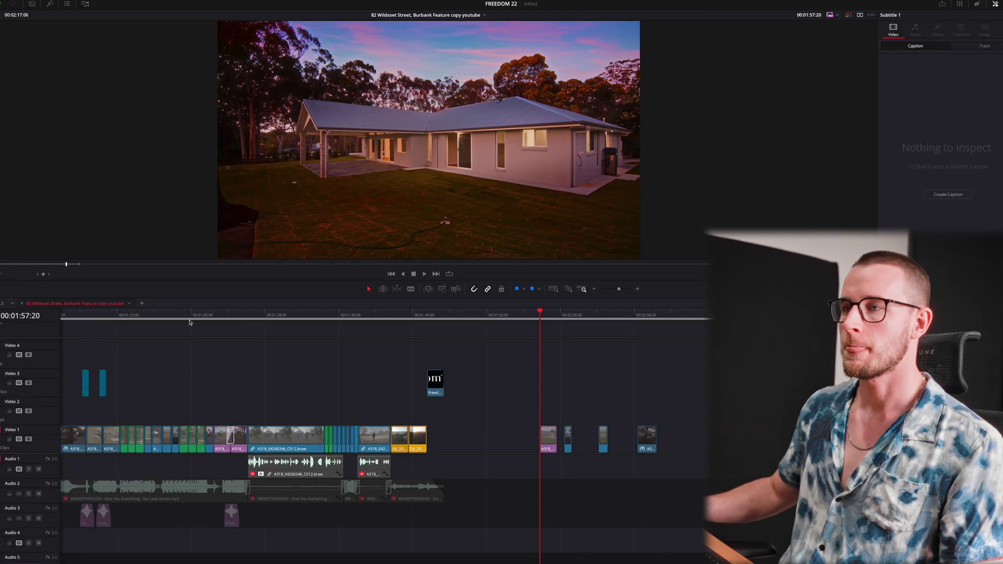
left_click_drag(205, 326, 213, 329)
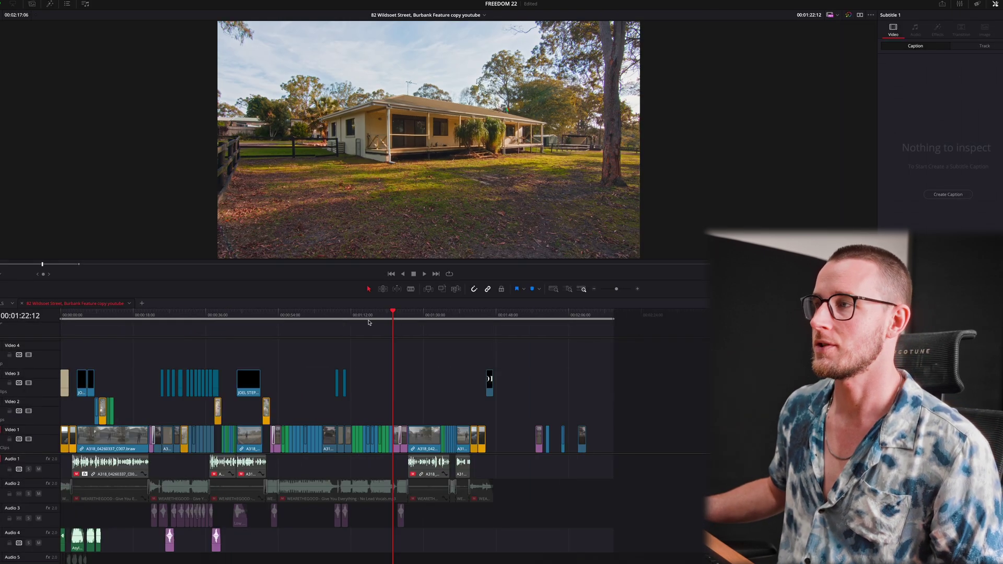
key("space")
key("shift+z")
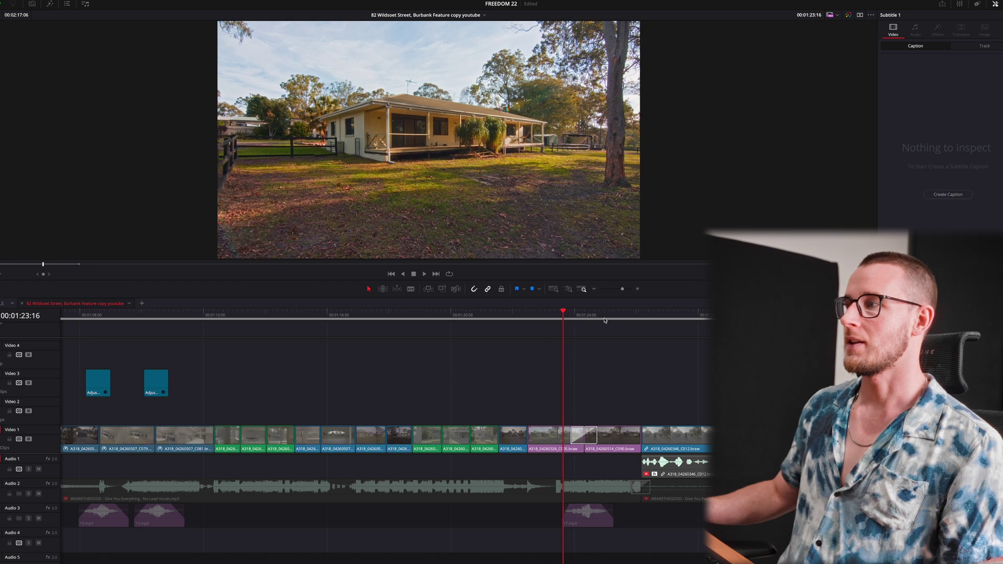
left_click(606, 318)
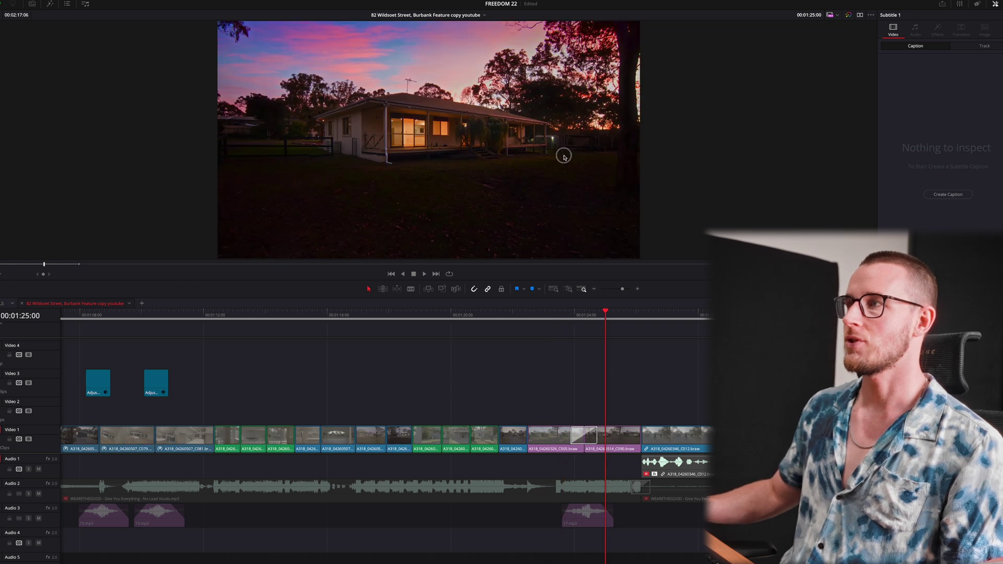
key("shift+6")
left_click(853, 148)
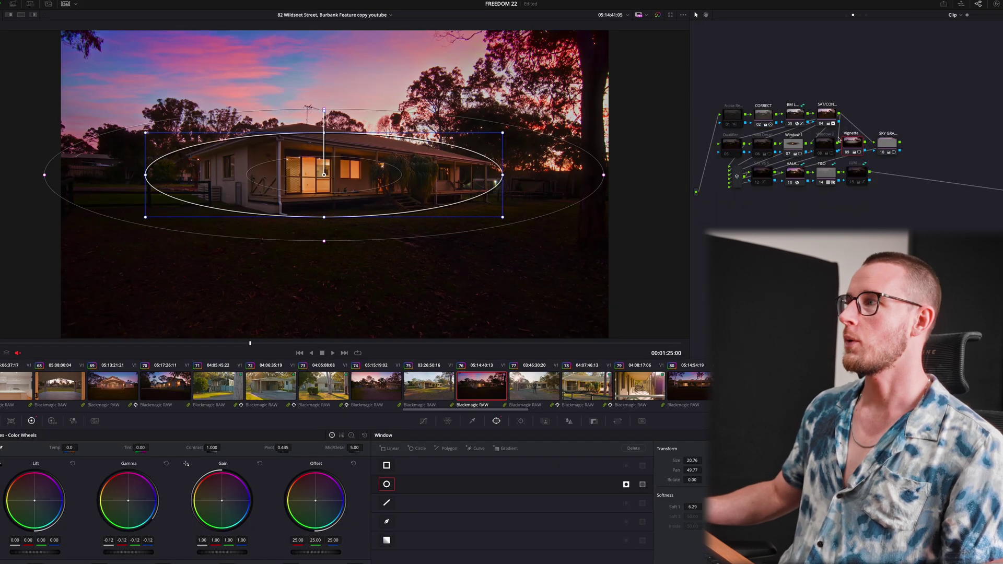
left_click(793, 147)
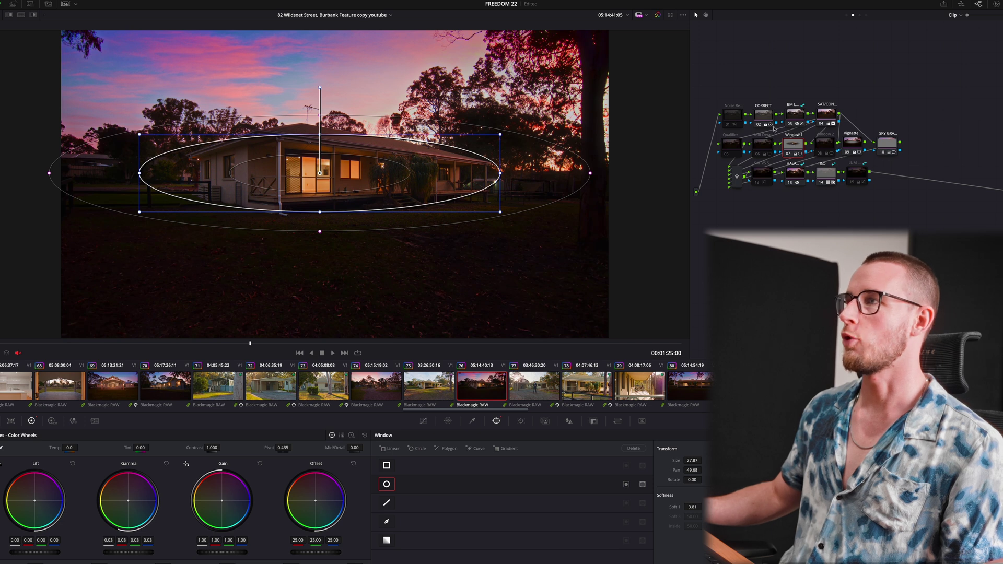
Step: Back on the edit, step through 00:52:08 and 00:53:09 to the dusk house at 01:57:20
key("shift+4")
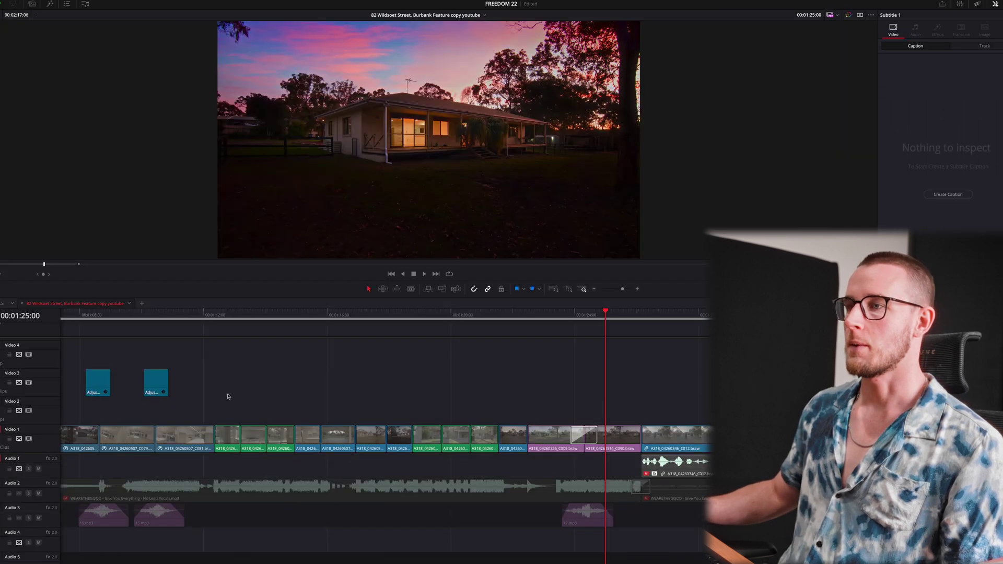
left_click(208, 320)
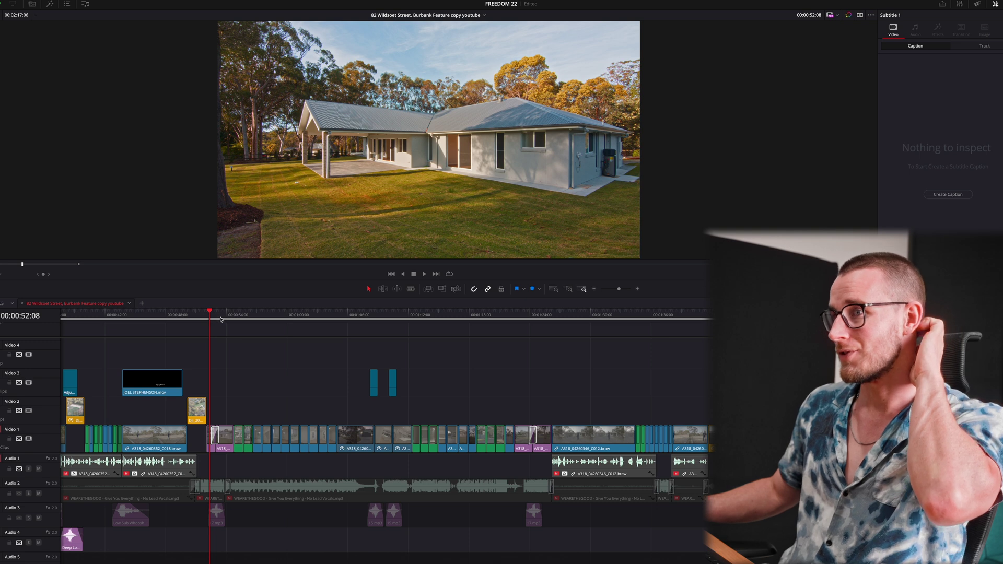
left_click(220, 319)
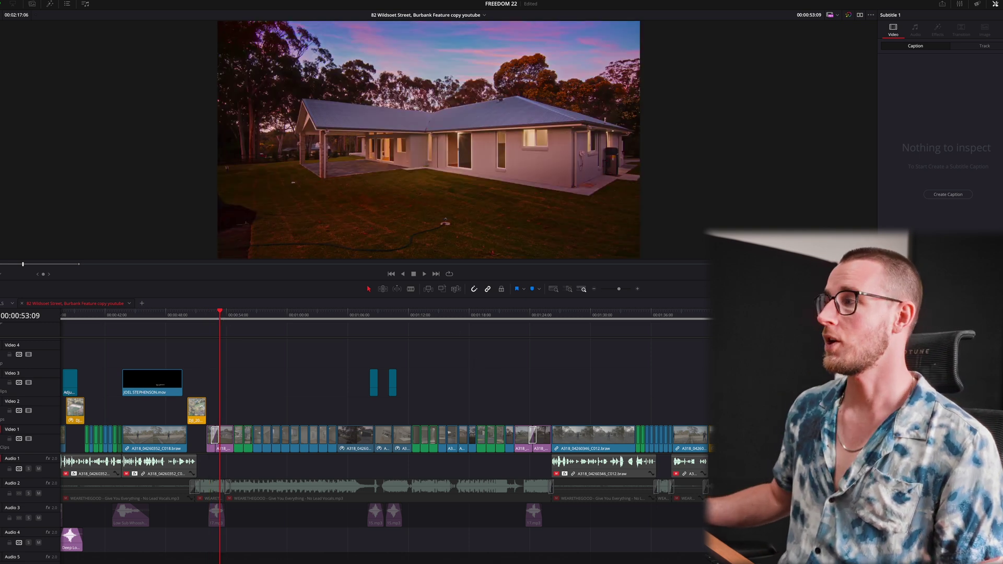
left_click(883, 320)
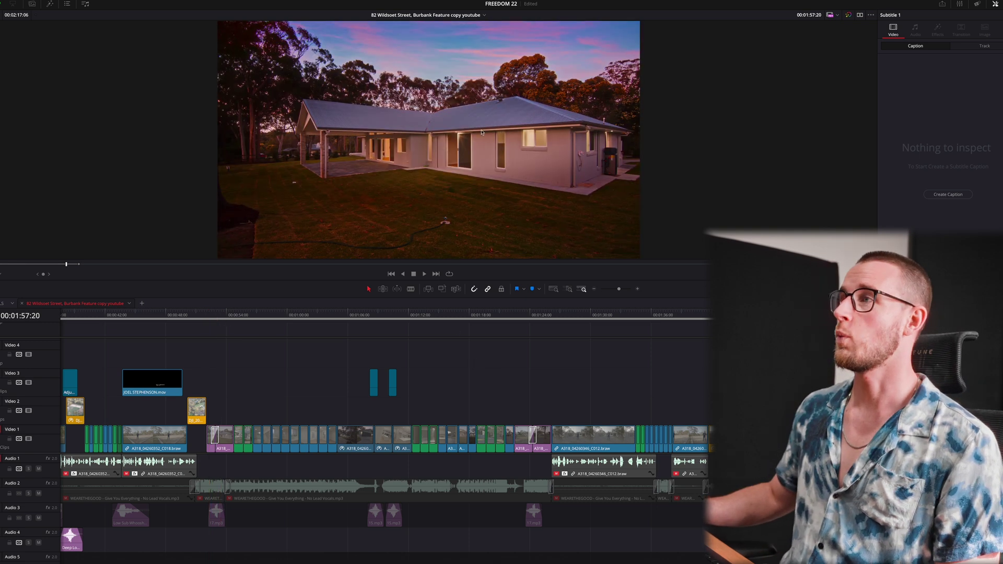
Step: Reshape the Vignette node's ellipse around the house, squashing then stretching it taller
key("shift+6")
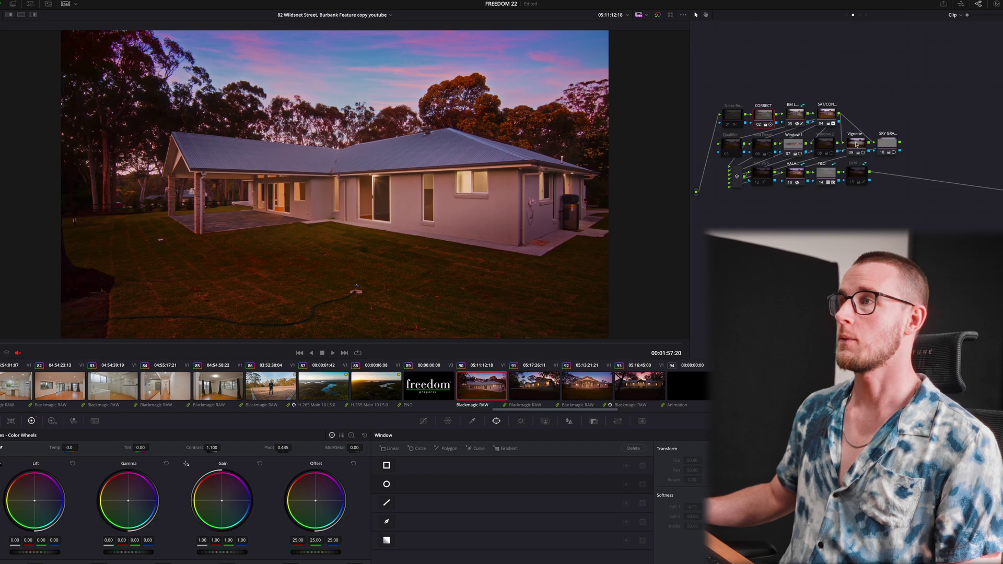
left_click(856, 144)
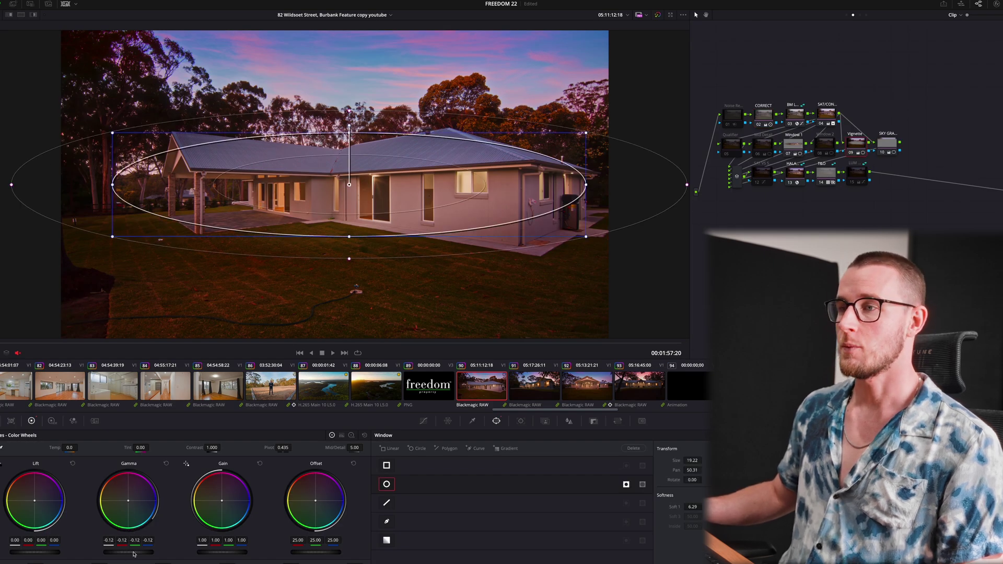
key("ctrl+d")
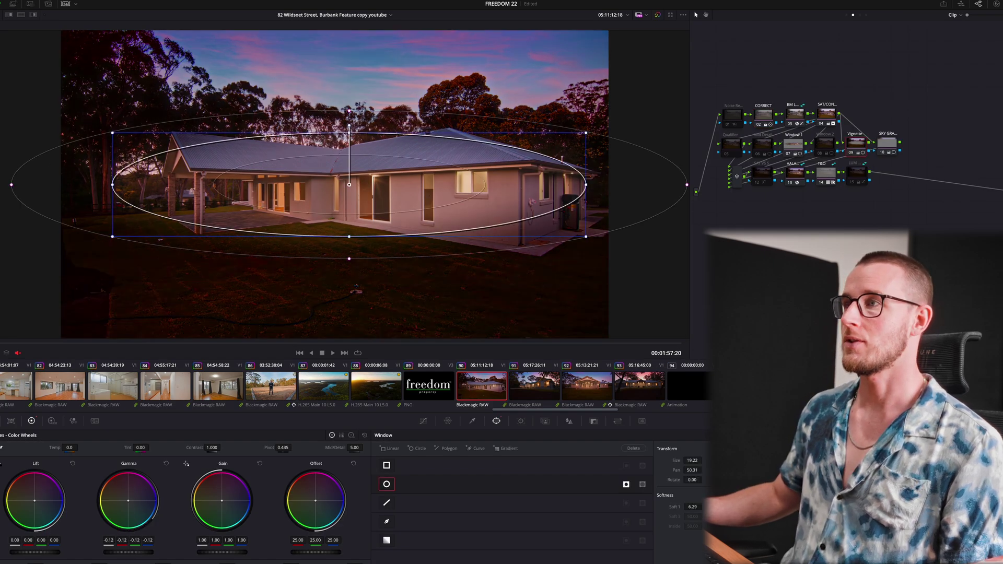
left_click_drag(349, 128, 349, 146)
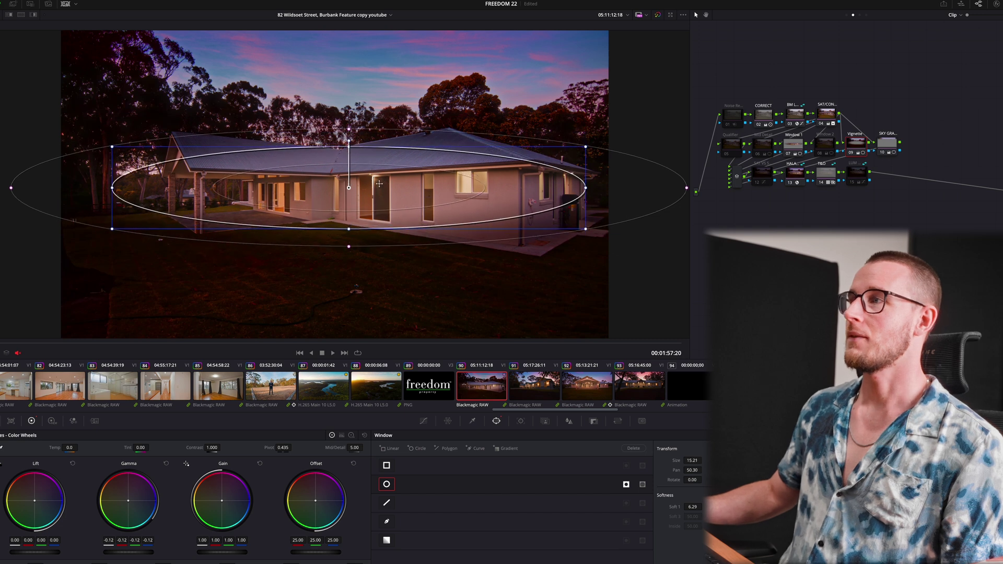
left_click(757, 119)
left_click(858, 149)
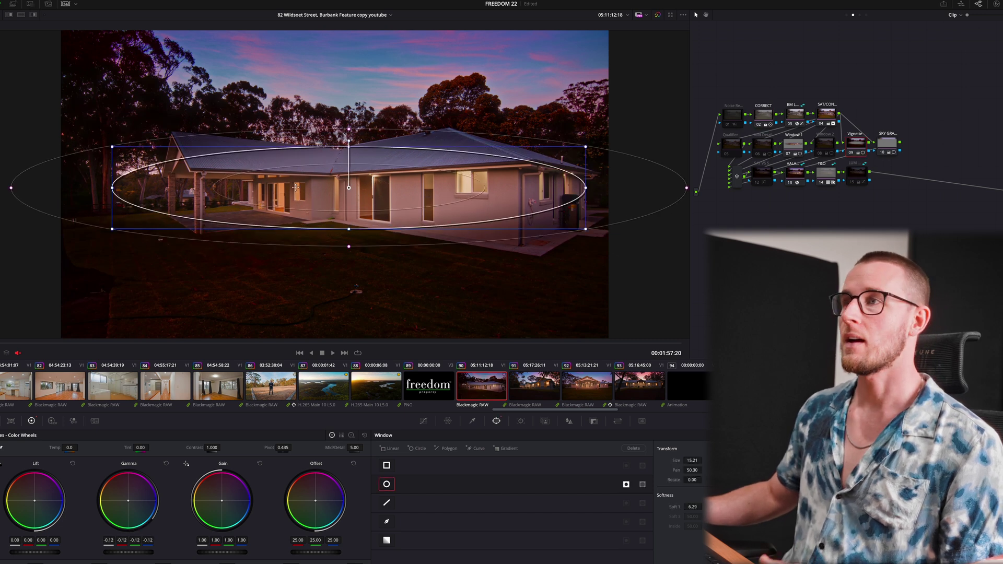
left_click_drag(349, 141, 349, 130)
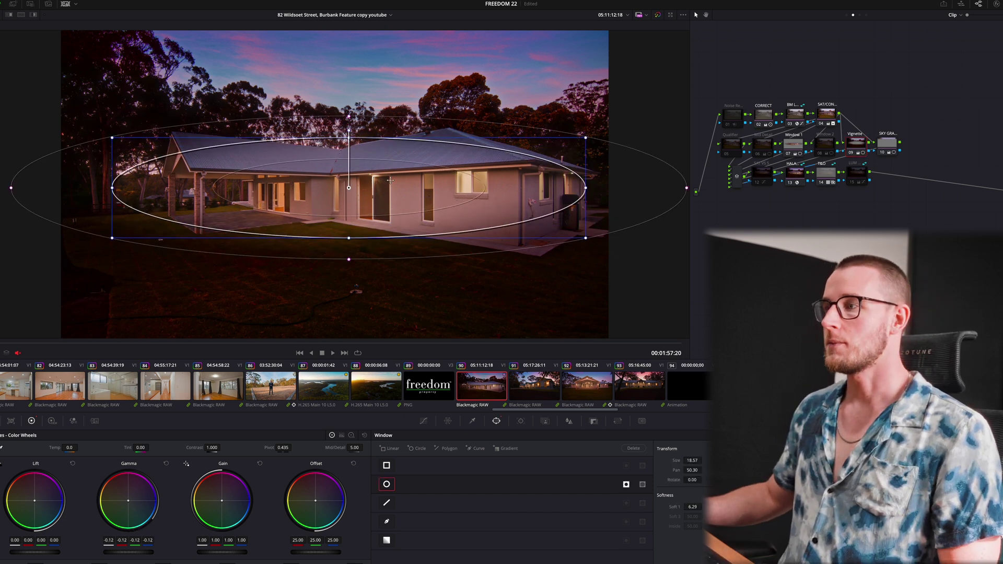
Step: Draw a closed Curve window outlining the house's base, walls and roofline
left_click(387, 485)
left_click(386, 521)
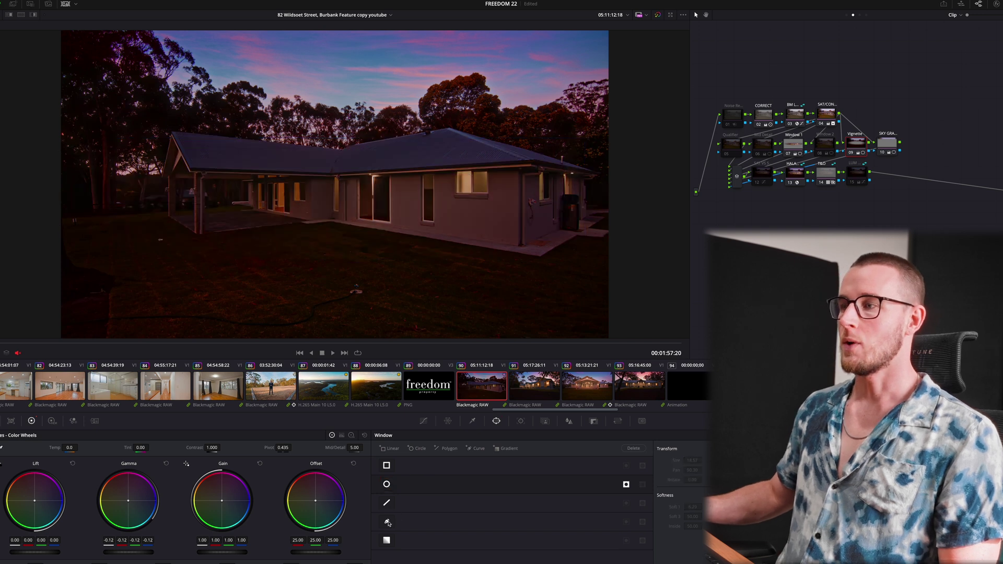
left_click(523, 244)
left_click(587, 217)
left_click(595, 173)
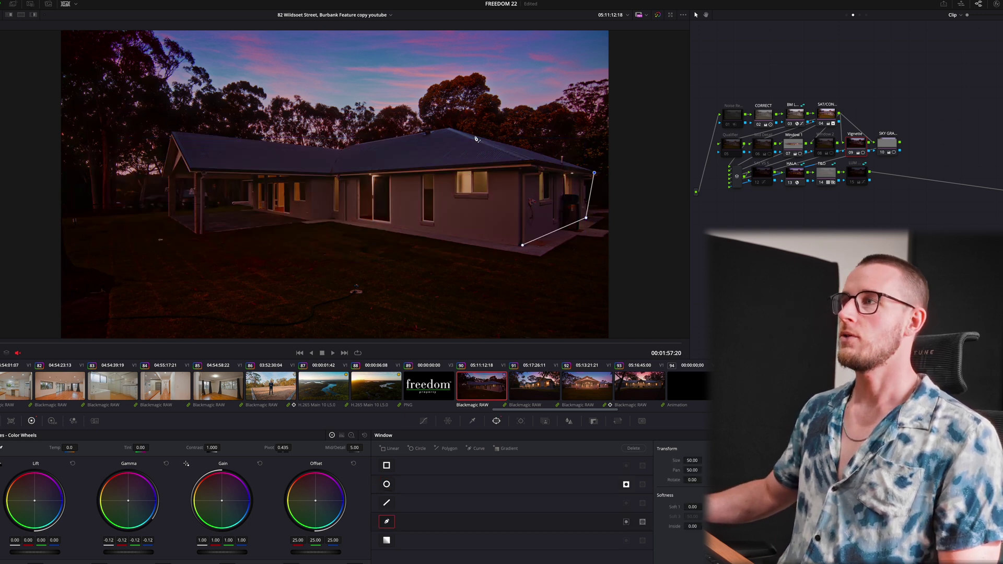
left_click(446, 127)
left_click(343, 146)
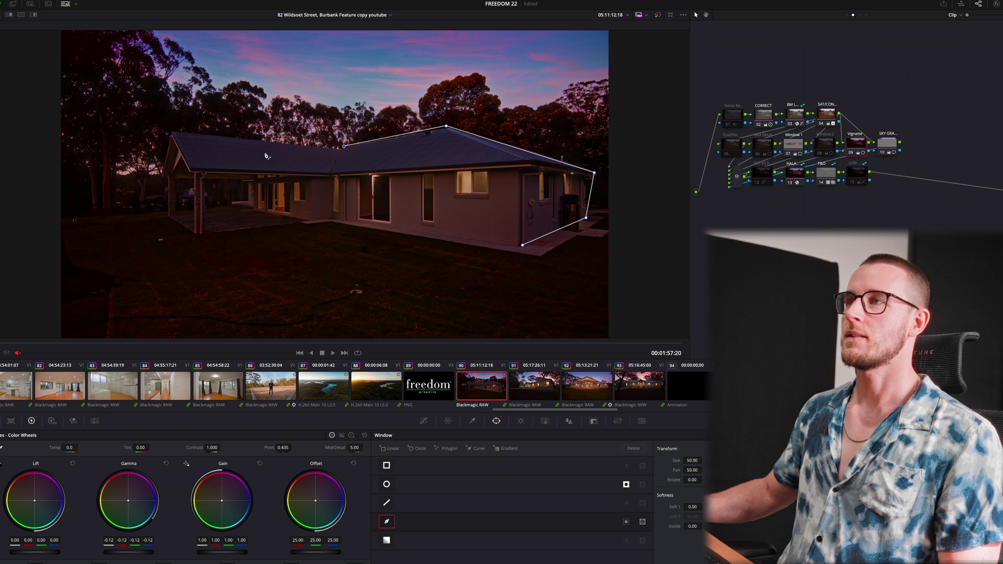
left_click(174, 132)
left_click(161, 175)
left_click(167, 214)
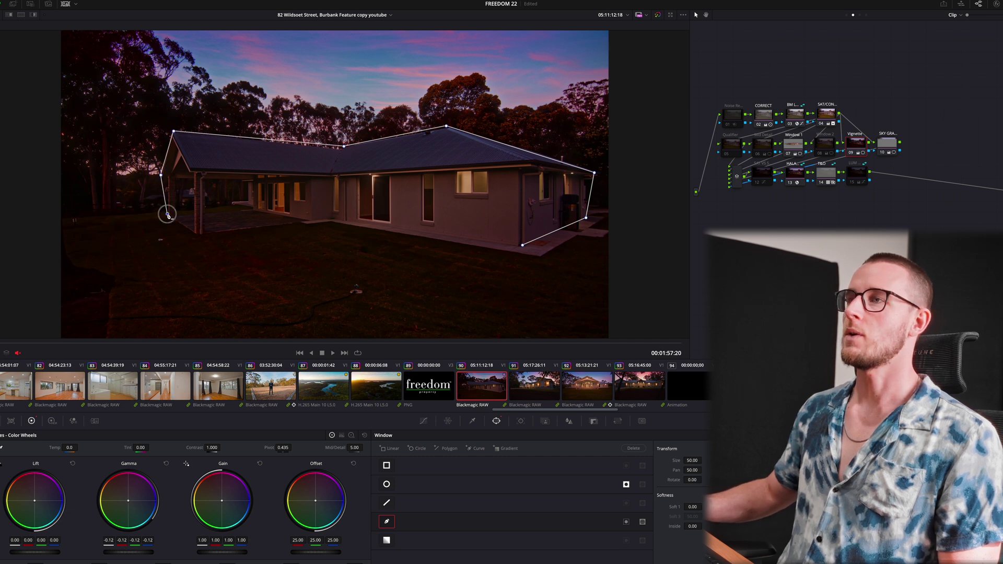
left_click(198, 234)
left_click(331, 218)
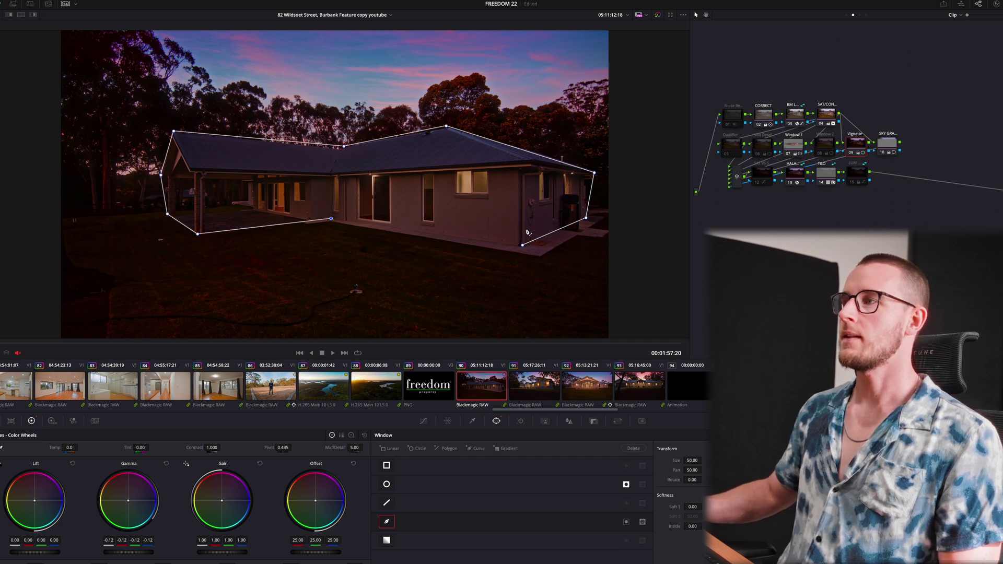
left_click(523, 245)
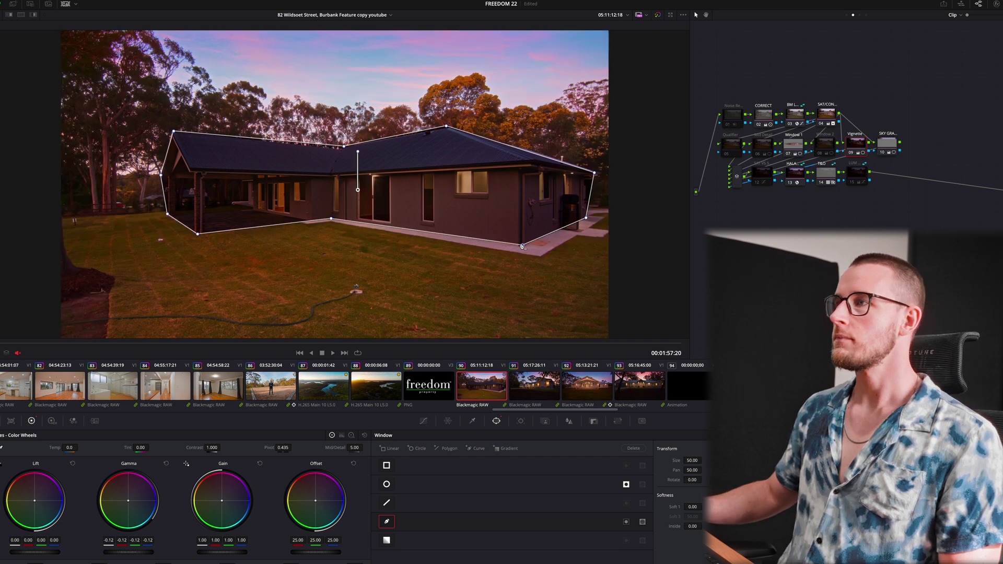
Step: Invert the house mask, set Soft 1 to 3.00, and toggle the Vignette node to compare
left_click(626, 523)
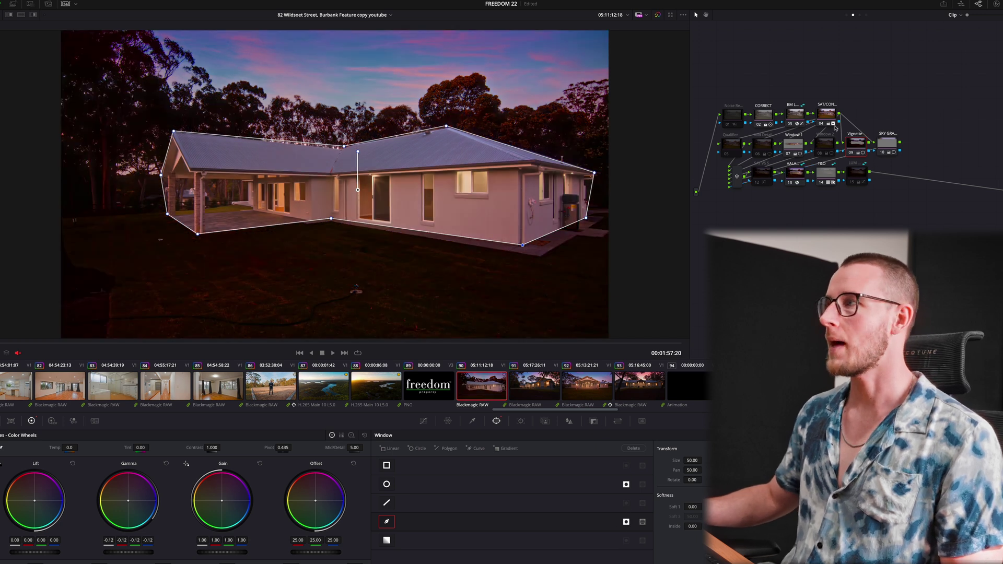
left_click(764, 117)
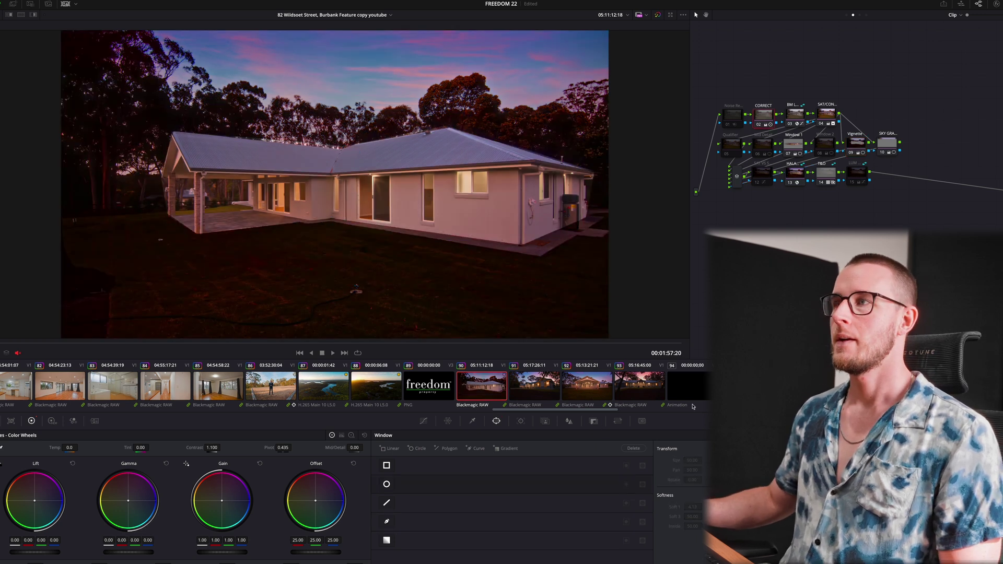
left_click(862, 147)
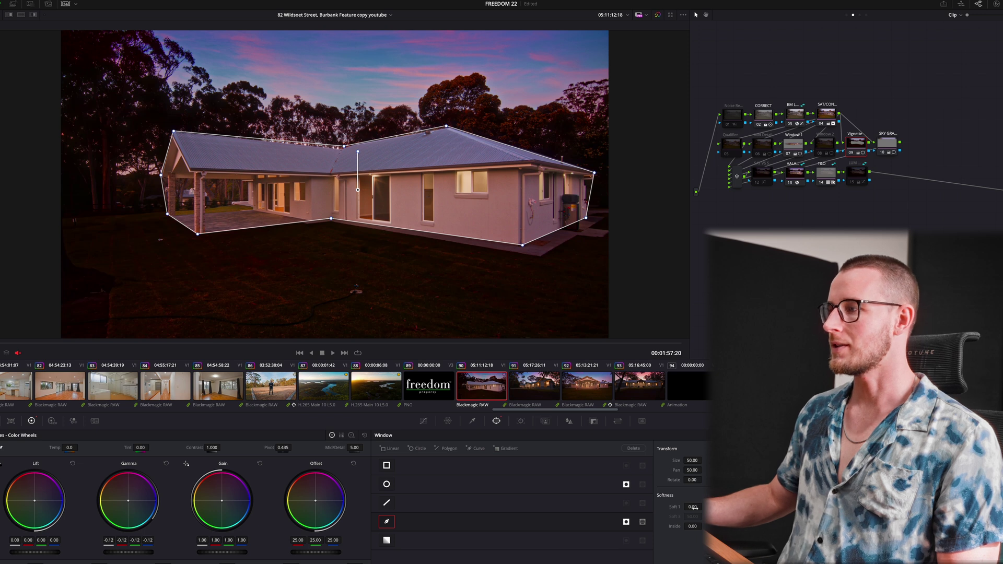
left_click_drag(693, 507, 691, 504)
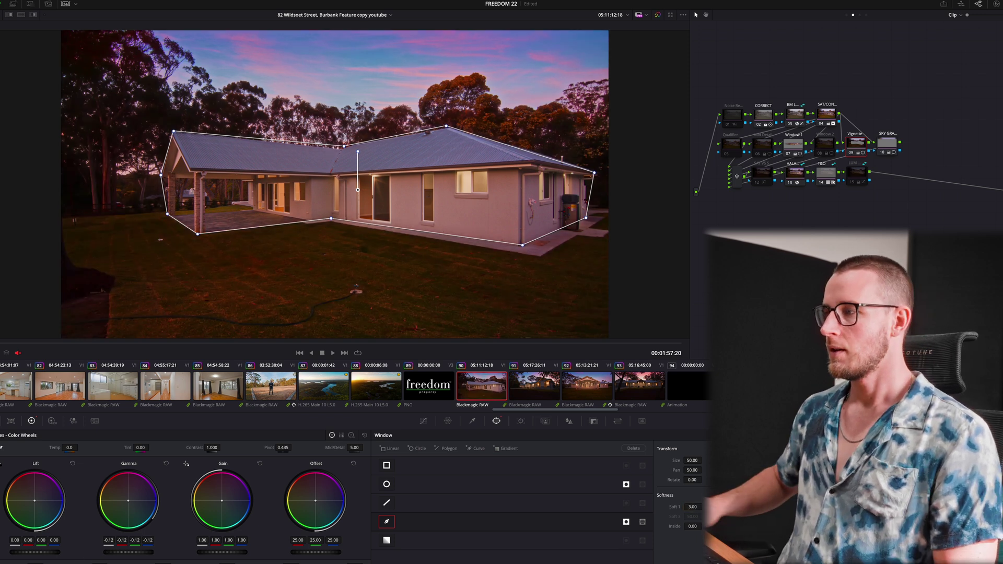
left_click(764, 115)
key("ctrl+z")
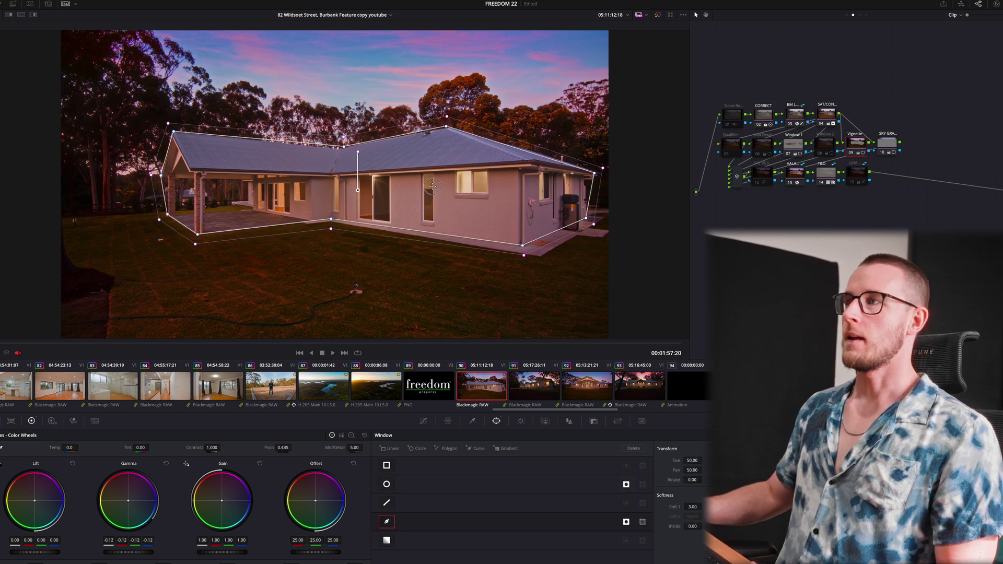
key("ctrl+d")
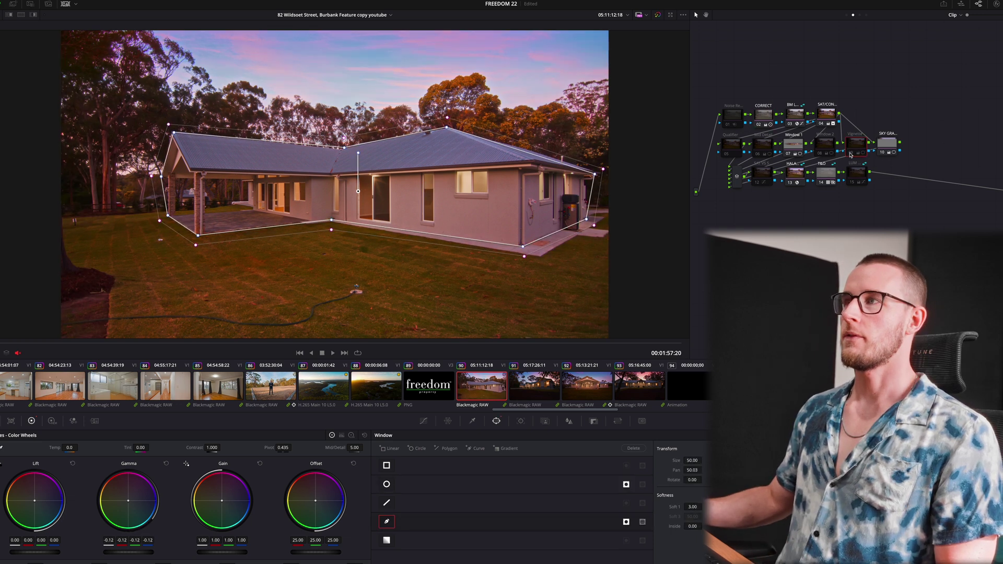
key("ctrl+d")
Step: Track the house mask forward through the shot in the Tracker palette
left_click(520, 422)
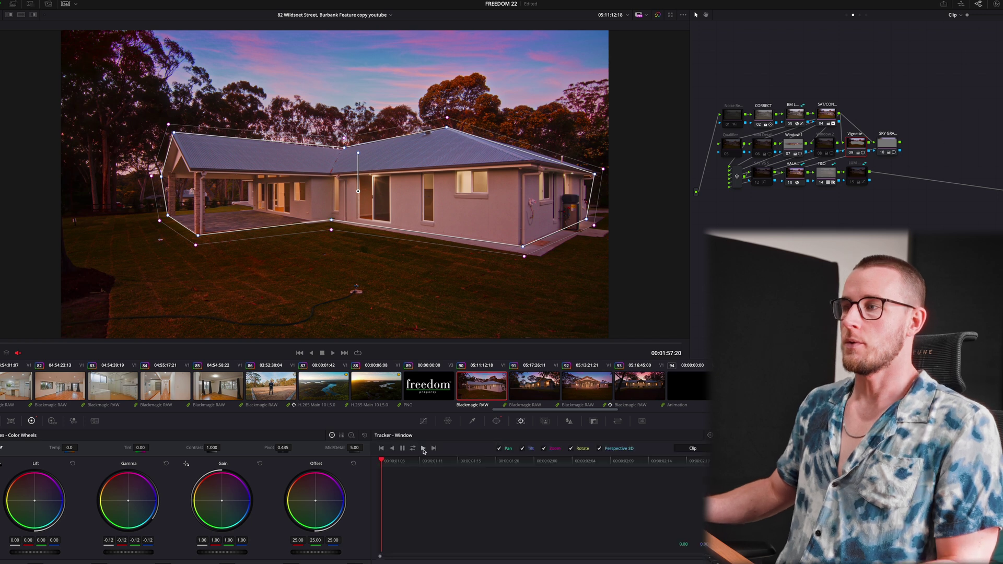
left_click(413, 449)
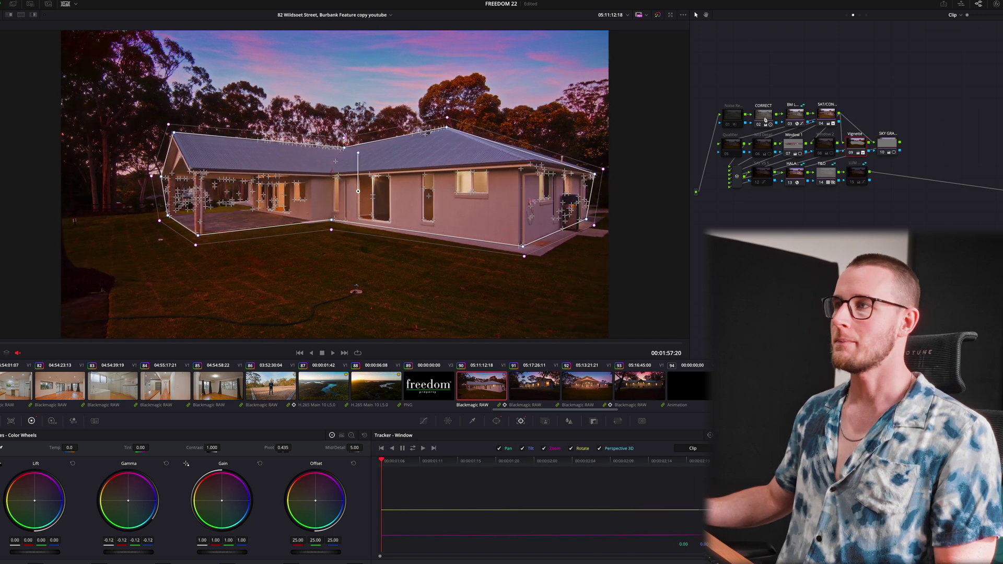
left_click(766, 119)
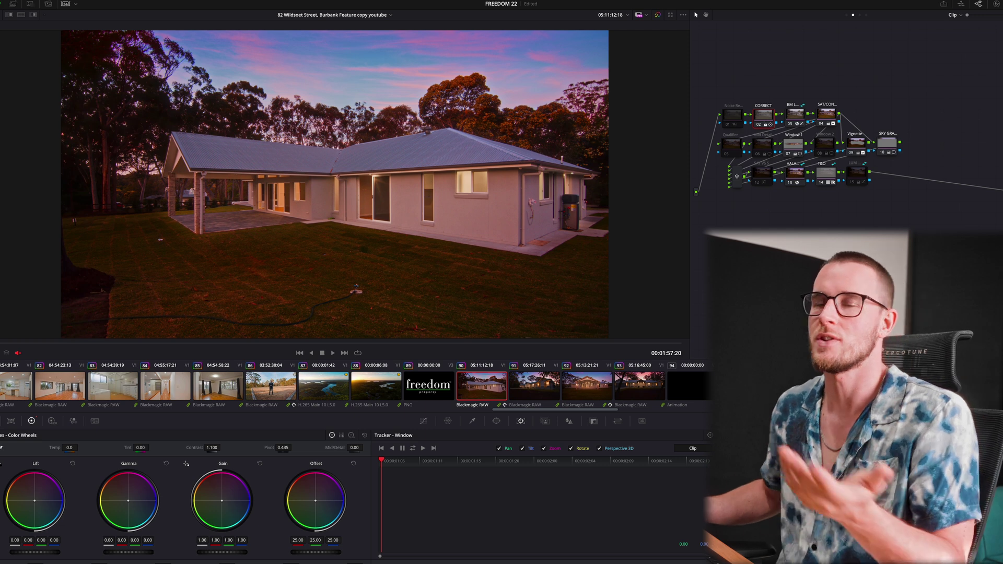
Step: Toggle the Vignette node to compare, play the shot back, and return to the Edit page
left_click(852, 153)
left_click(852, 154)
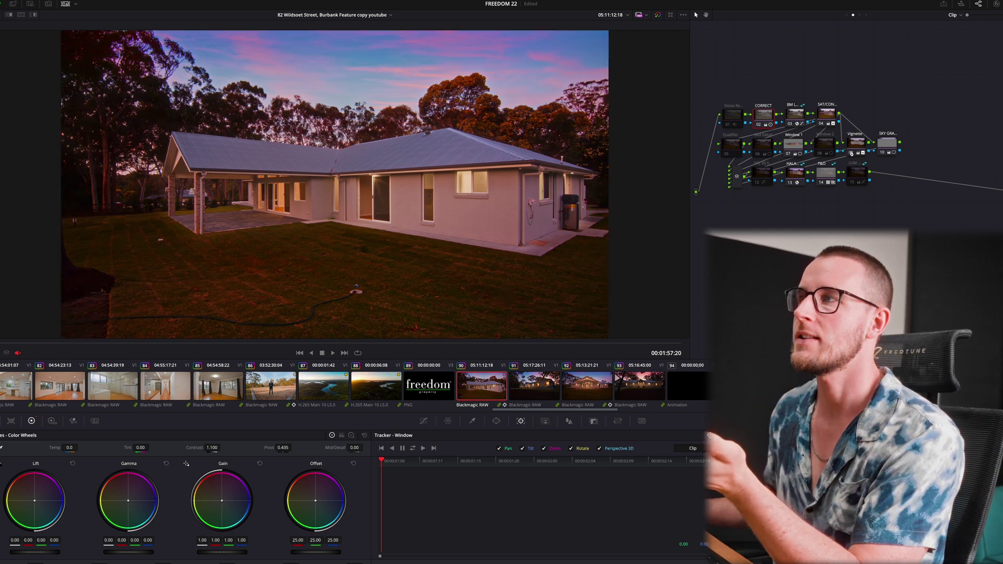
left_click(852, 153)
left_click(851, 153)
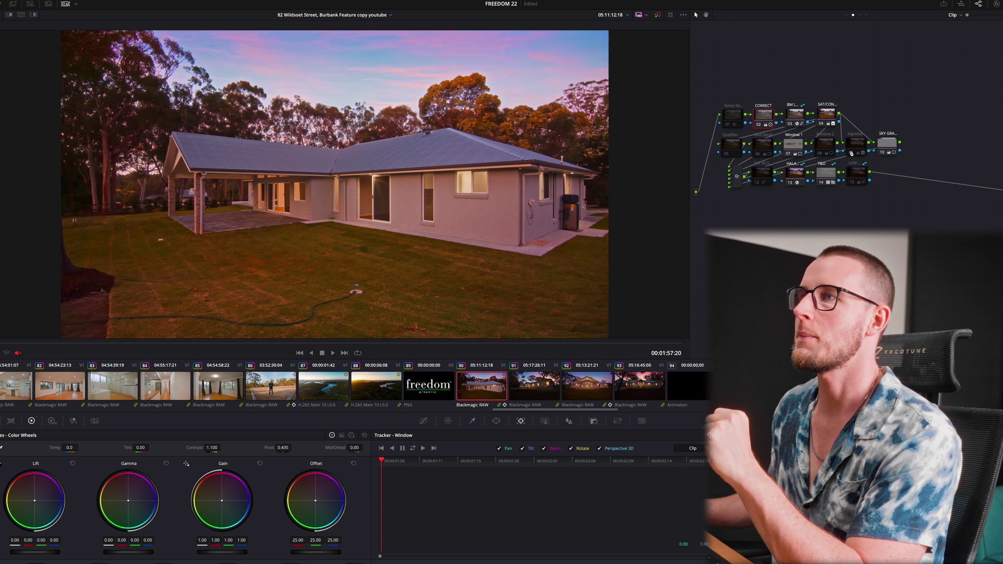
key("space")
key("space")
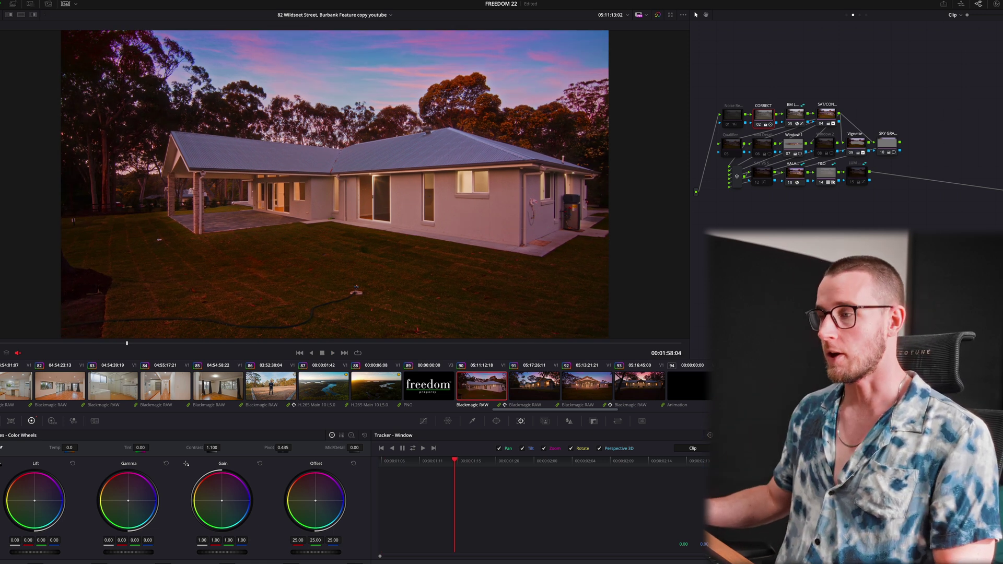
key("shift+4")
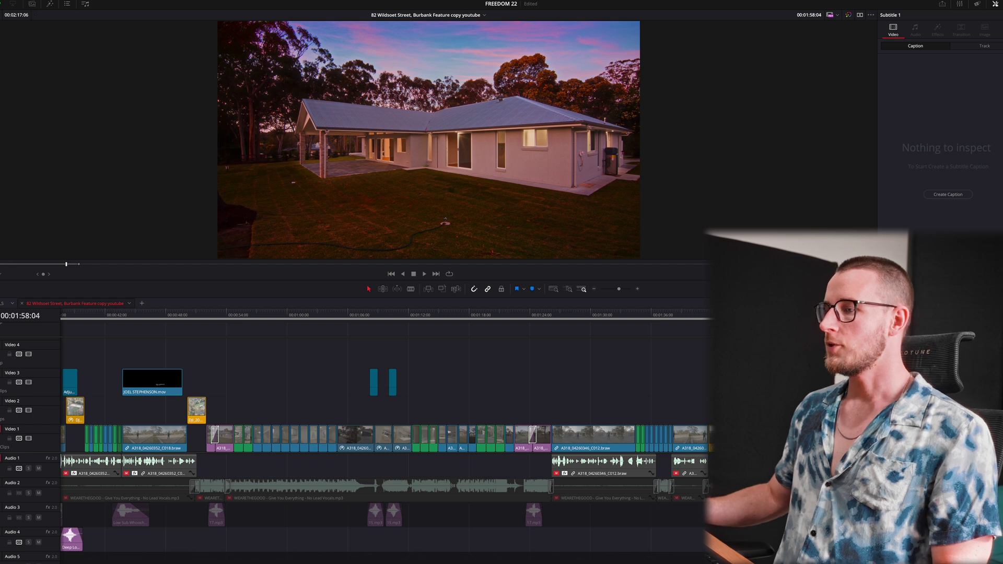
Step: Grade the next house shot: compare node 10 SKY GRAD off and on, then show its window settings
key("Down")
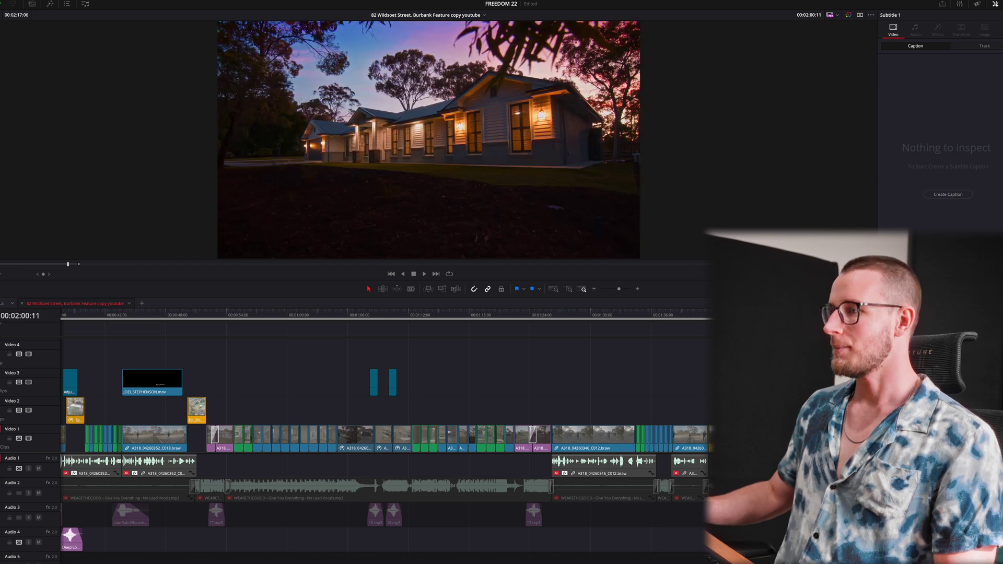
key("shift+6")
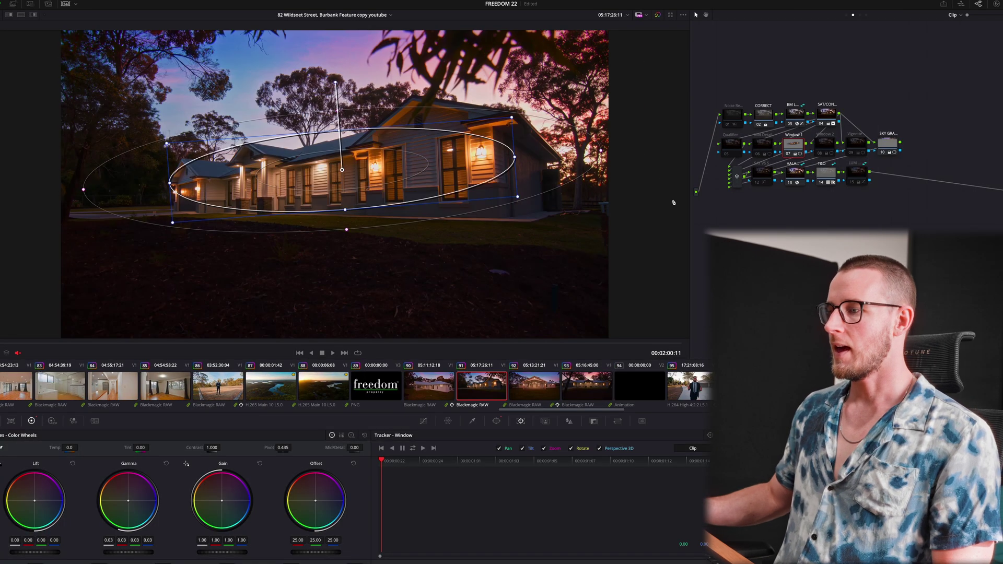
left_click(886, 144)
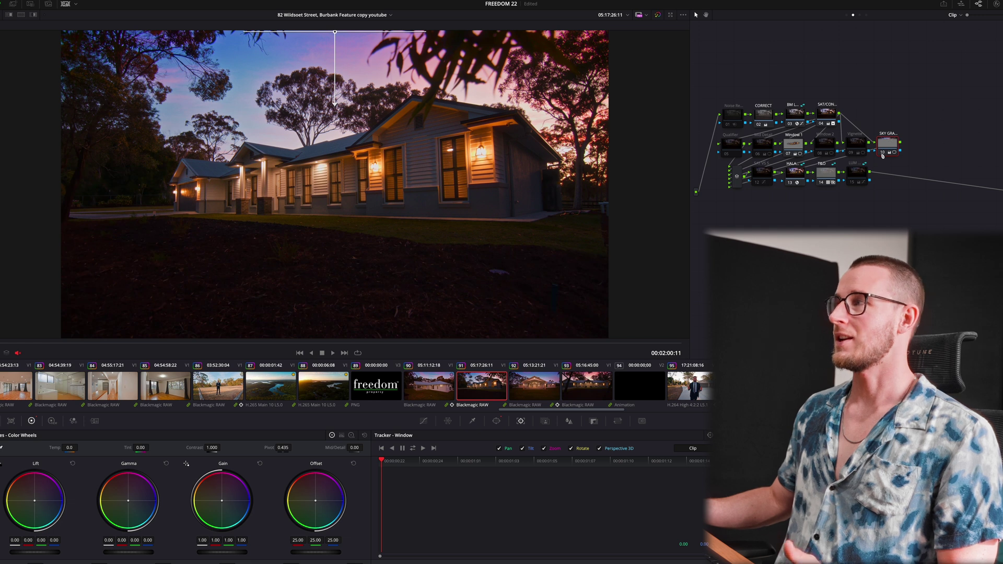
left_click(882, 153)
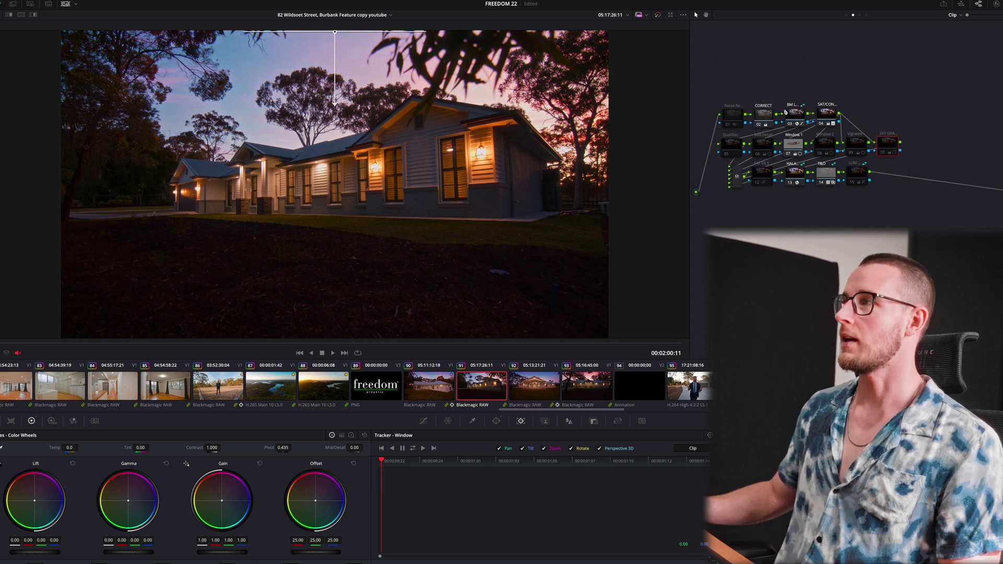
left_click(762, 114)
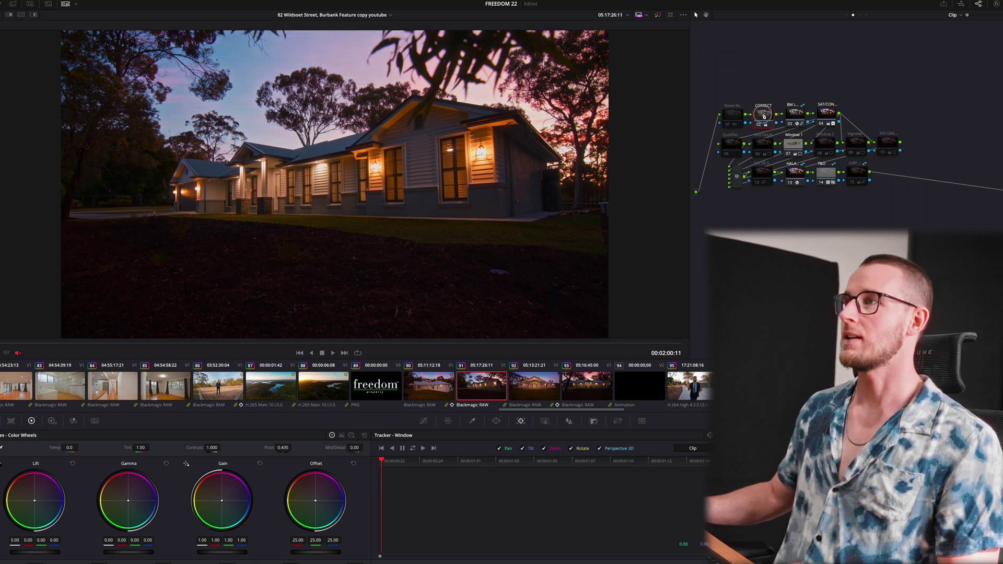
left_click(883, 153)
left_click(887, 145)
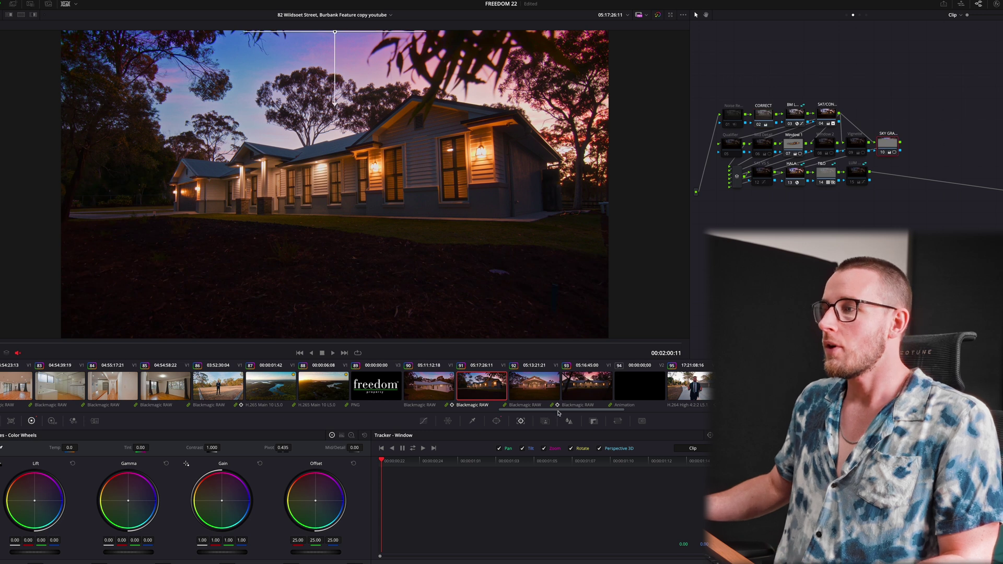
left_click(495, 422)
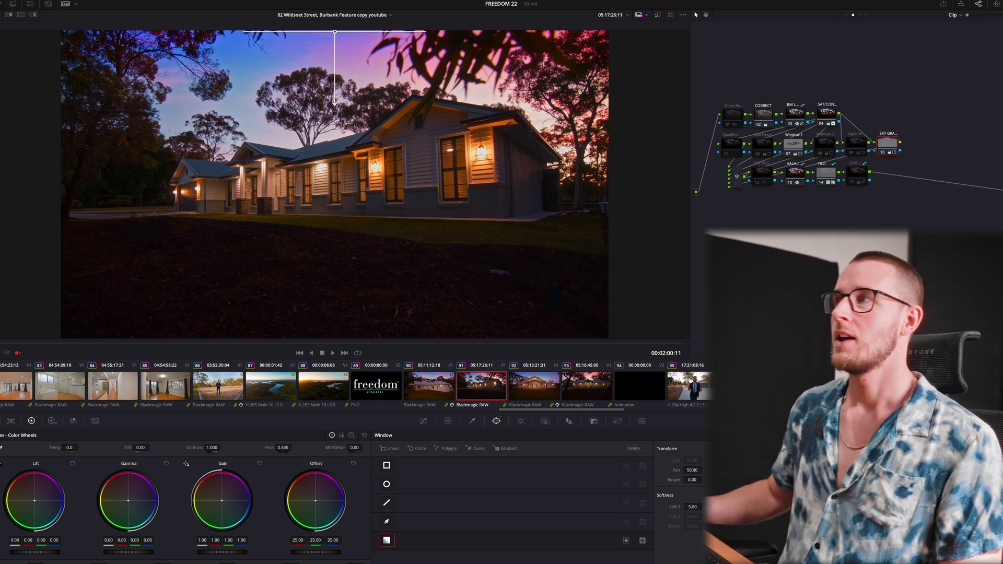
Step: Compare the noise reduction and sky gradient nodes off and on, then fit the image in the viewer
scroll(349, 54, "up", 2)
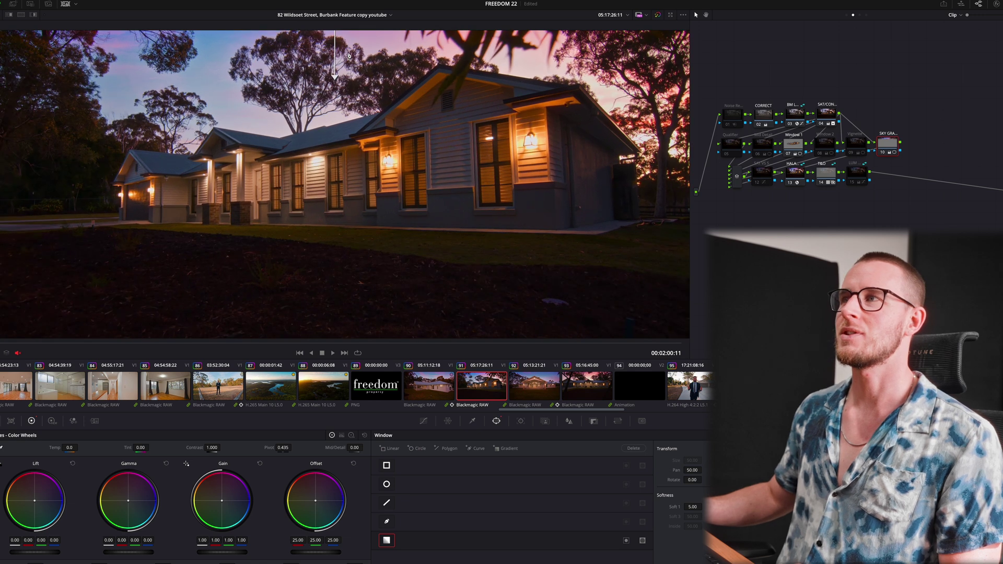
scroll(360, 79, "up", 3)
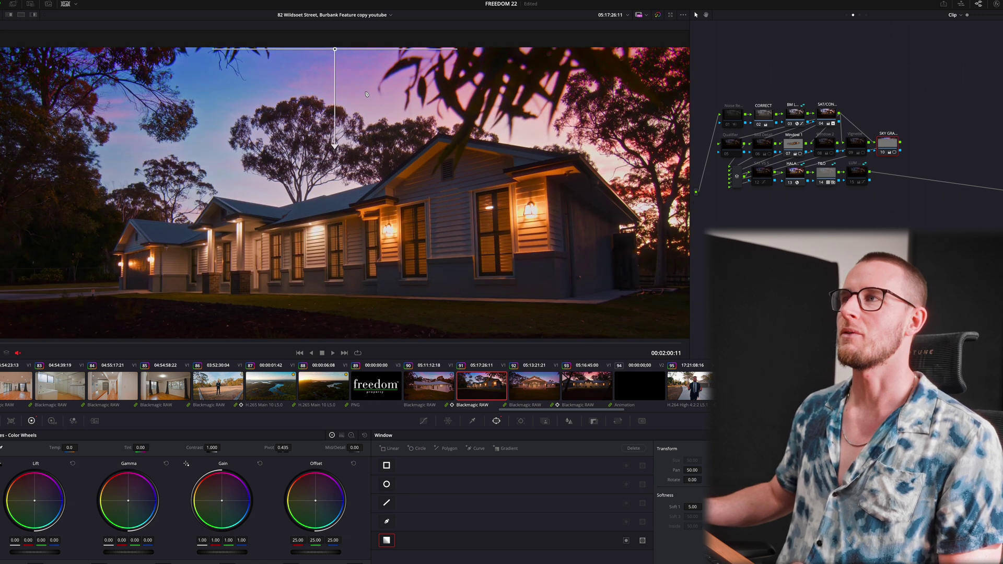
left_click(768, 114)
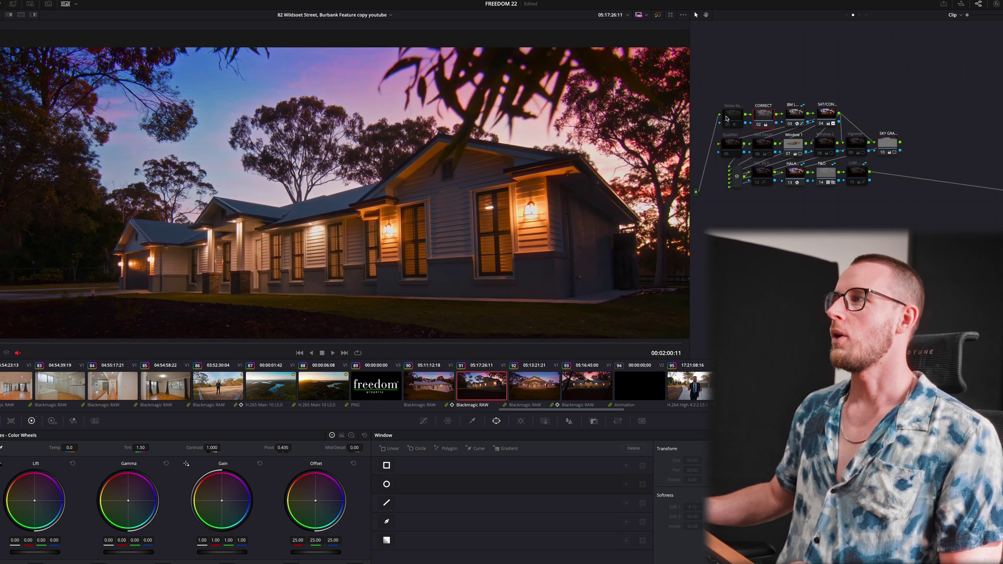
left_click(728, 124)
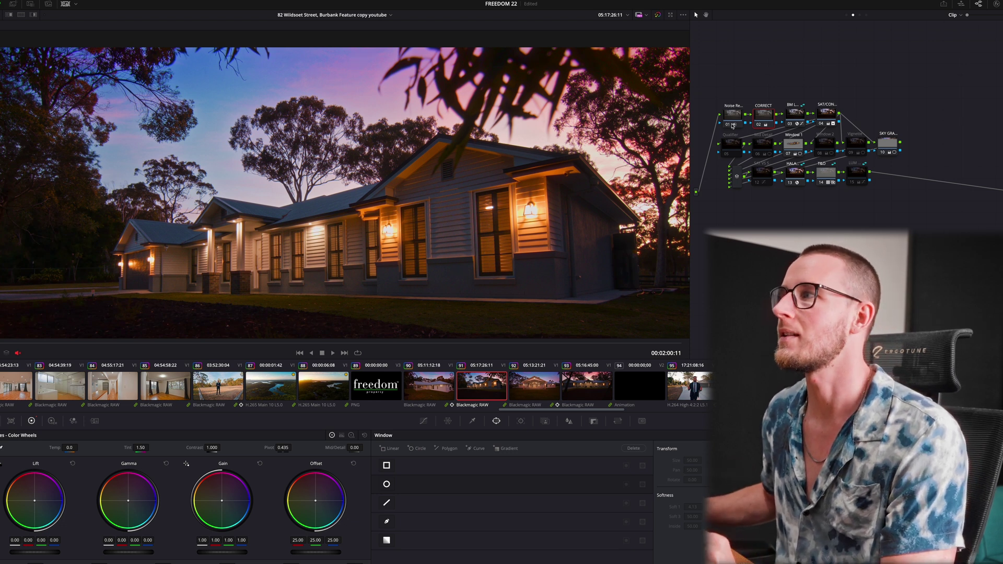
left_click(729, 125)
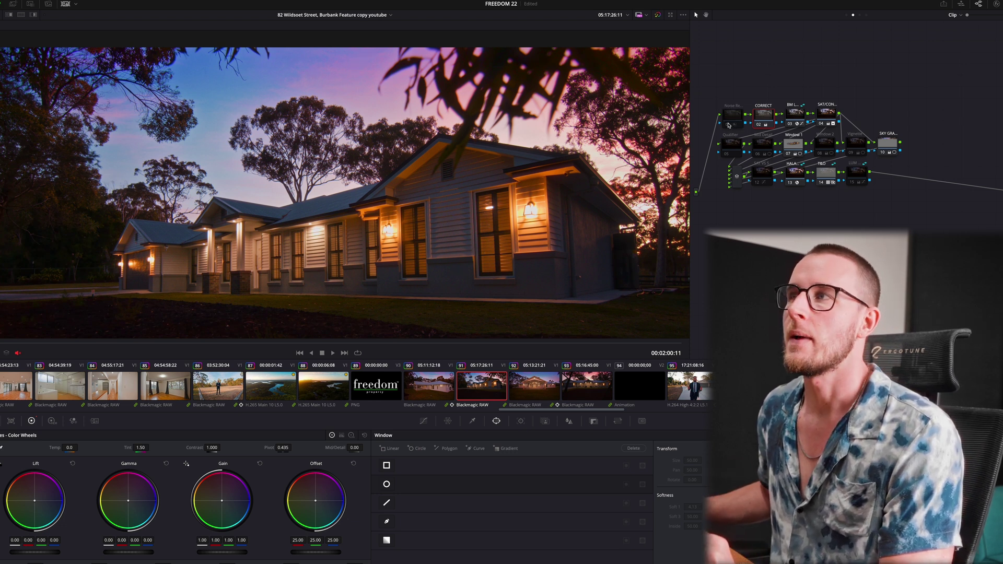
left_click(879, 154)
left_click(882, 154)
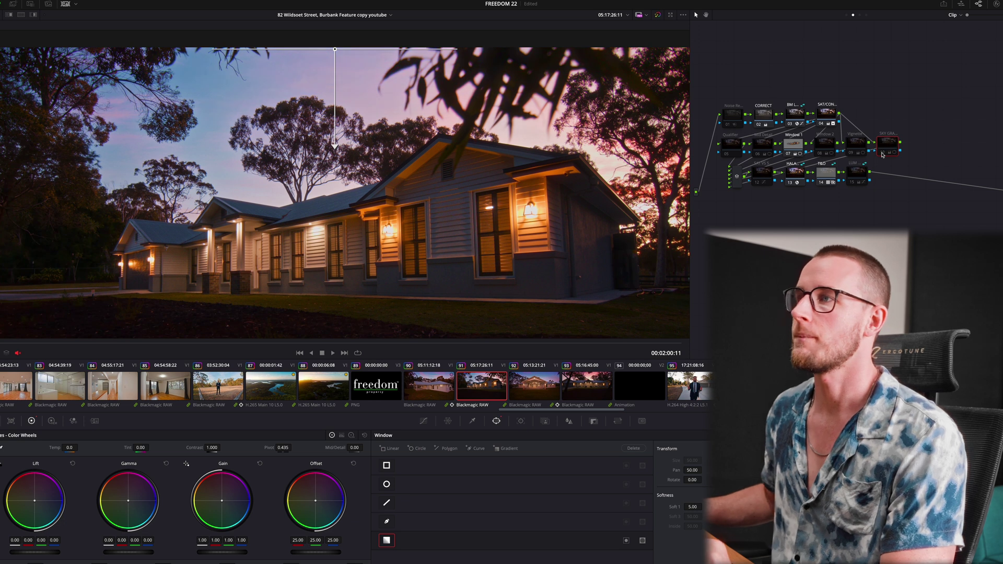
left_click(883, 155)
key("shift+z")
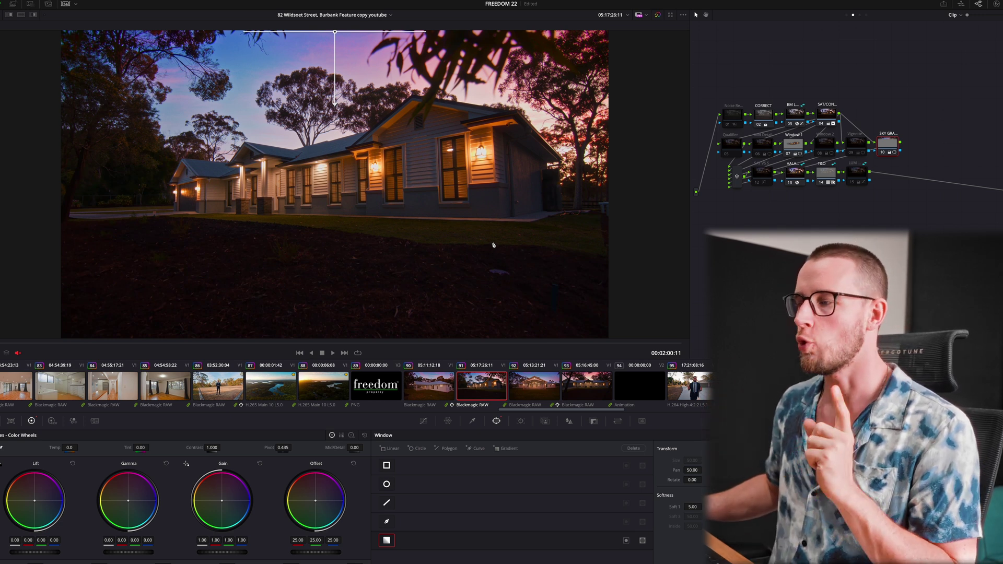
Step: Open the next dusk house shot in Color and bypass all grade nodes to compare with the original
key("shift+4")
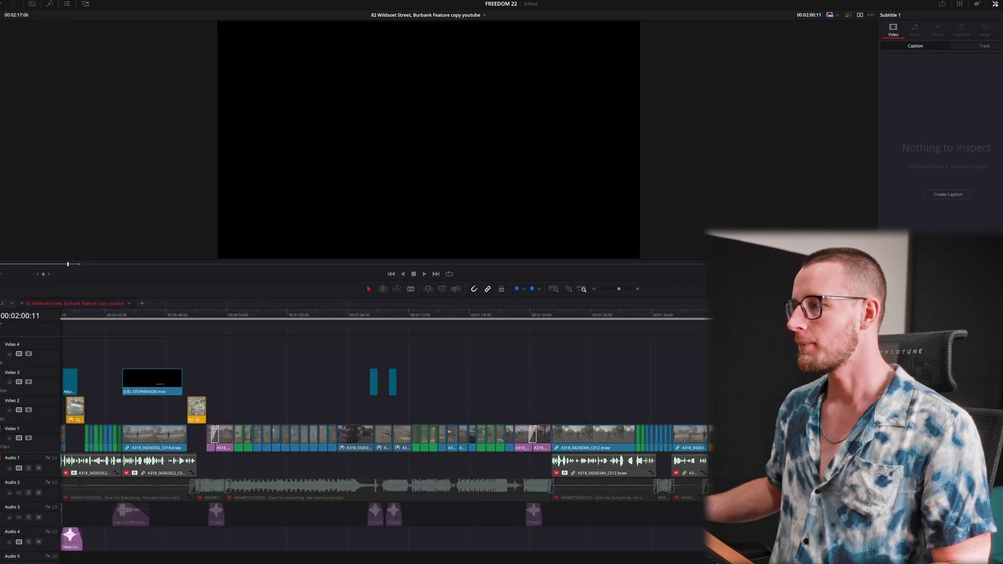
key("Down")
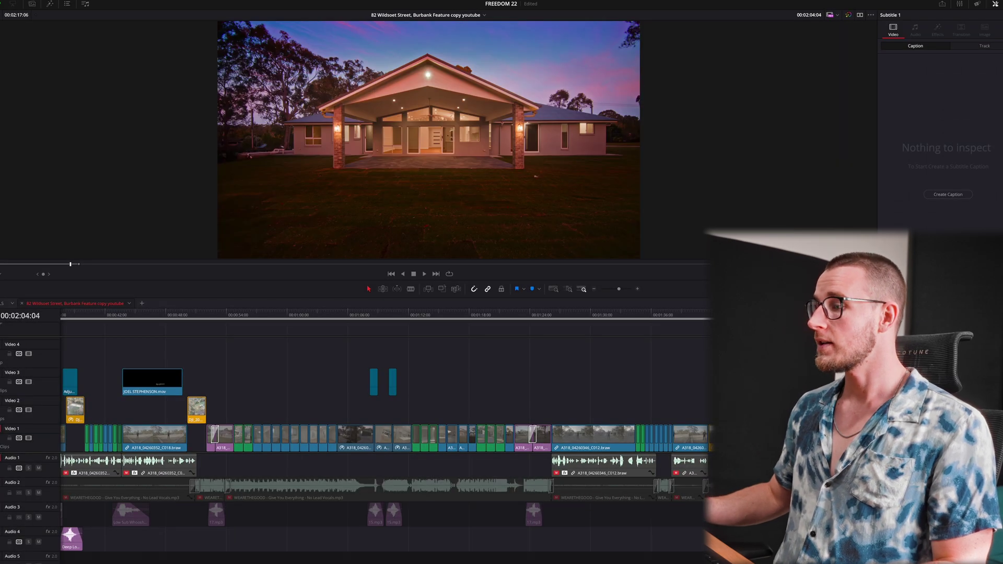
key("shift+6")
left_click(794, 148)
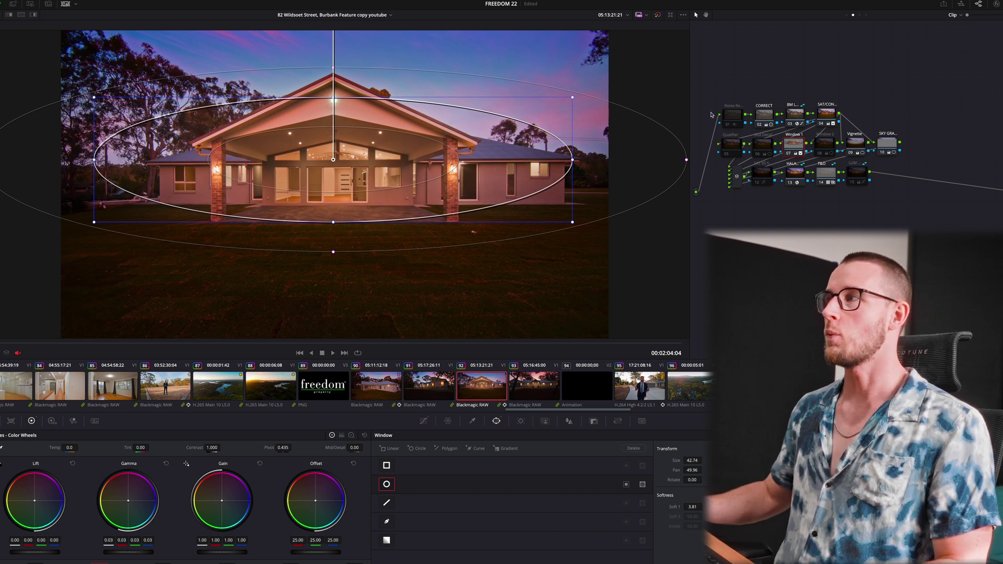
left_click(765, 117)
left_click(794, 144)
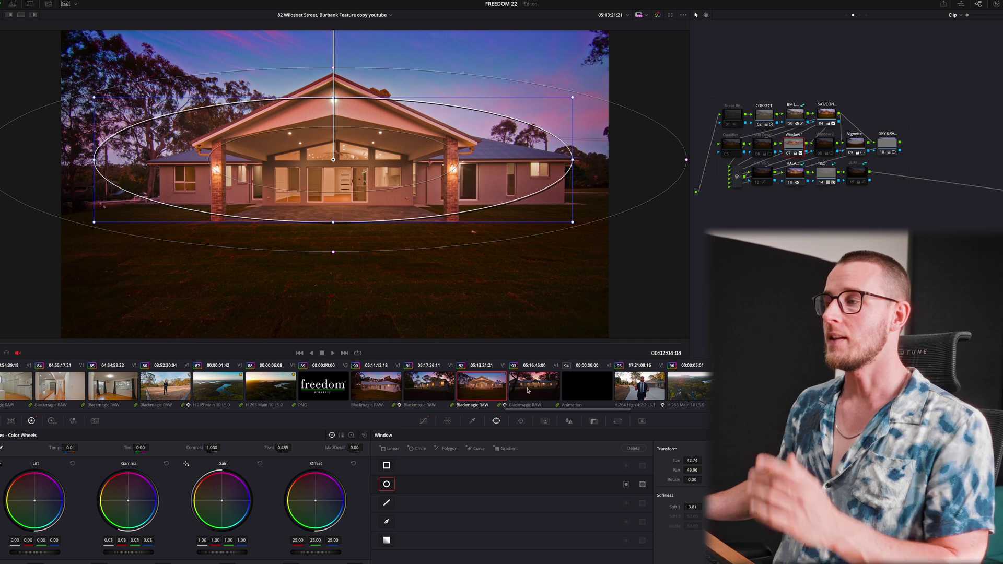
left_click(764, 116)
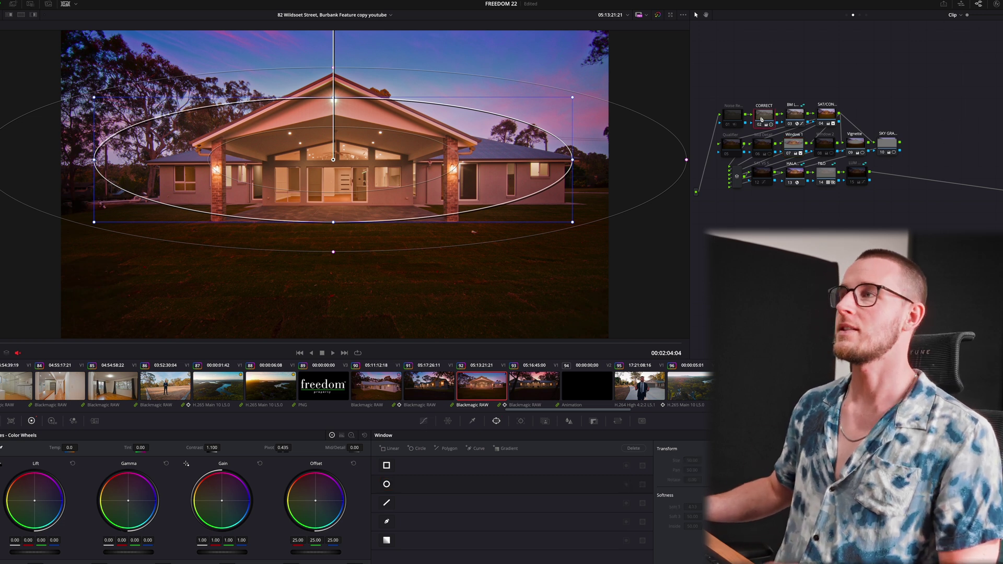
left_click_drag(700, 74, 936, 219)
key("ctrl+d")
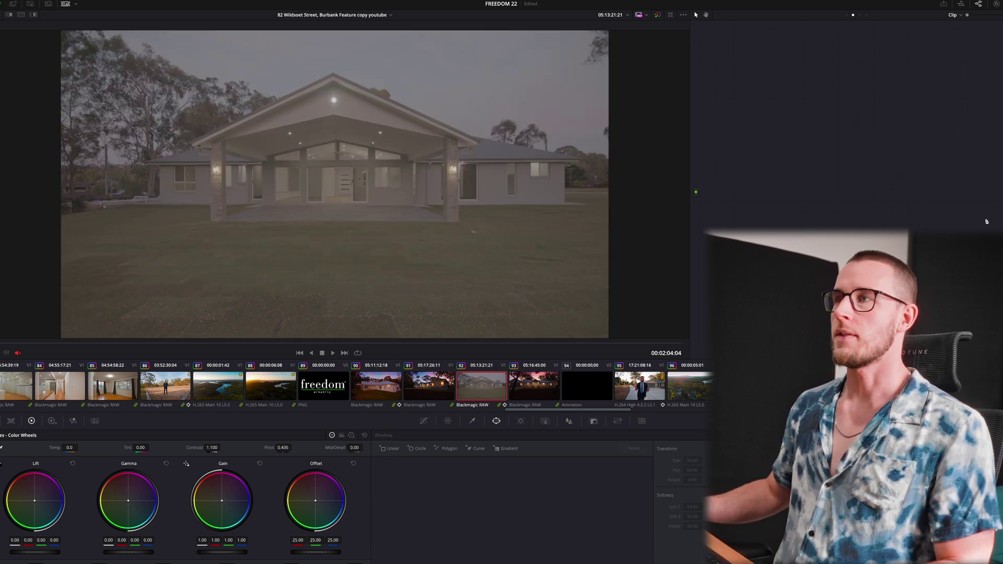
key("ctrl+d")
Step: Try a cooler Temp on the CORRECT node, reset it to 0.0, and reselect Window 1
left_click(789, 145)
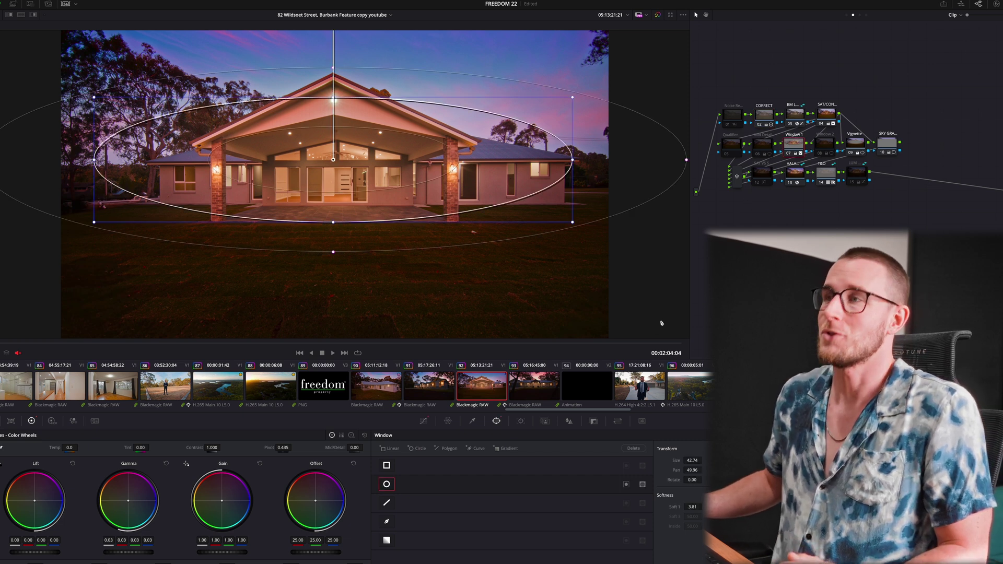
left_click(764, 114)
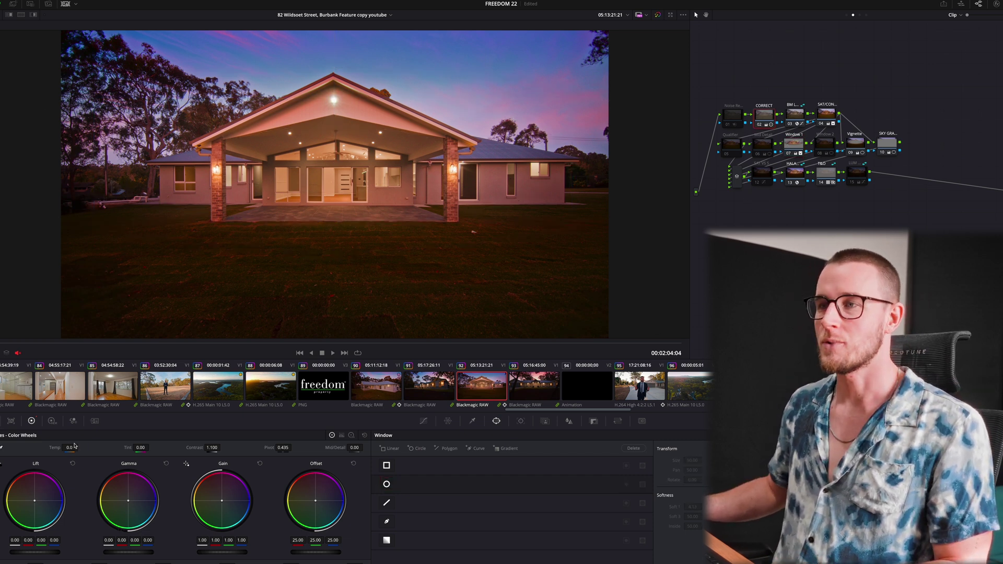
left_click_drag(74, 447, 58, 448)
double_click(57, 447)
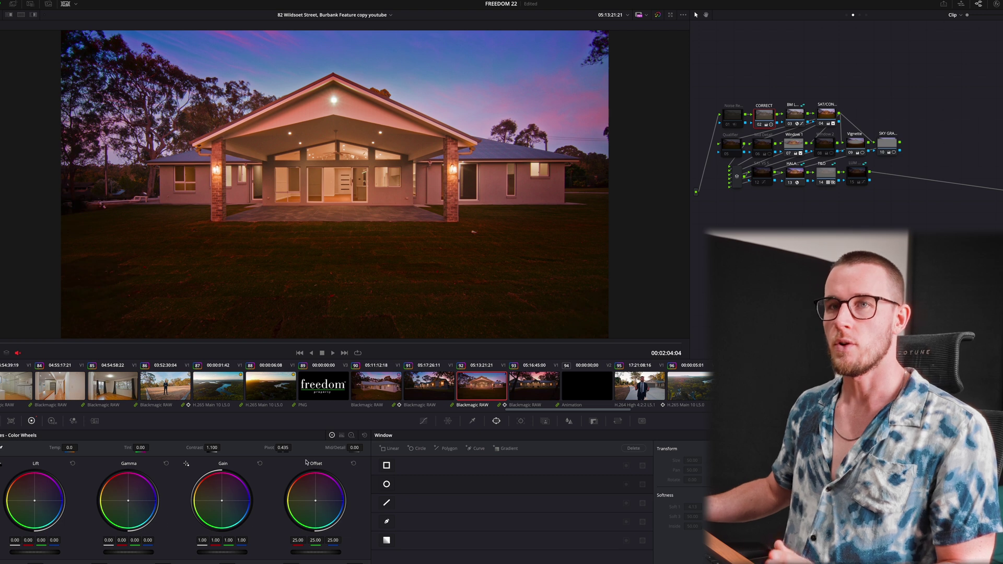
left_click(790, 147)
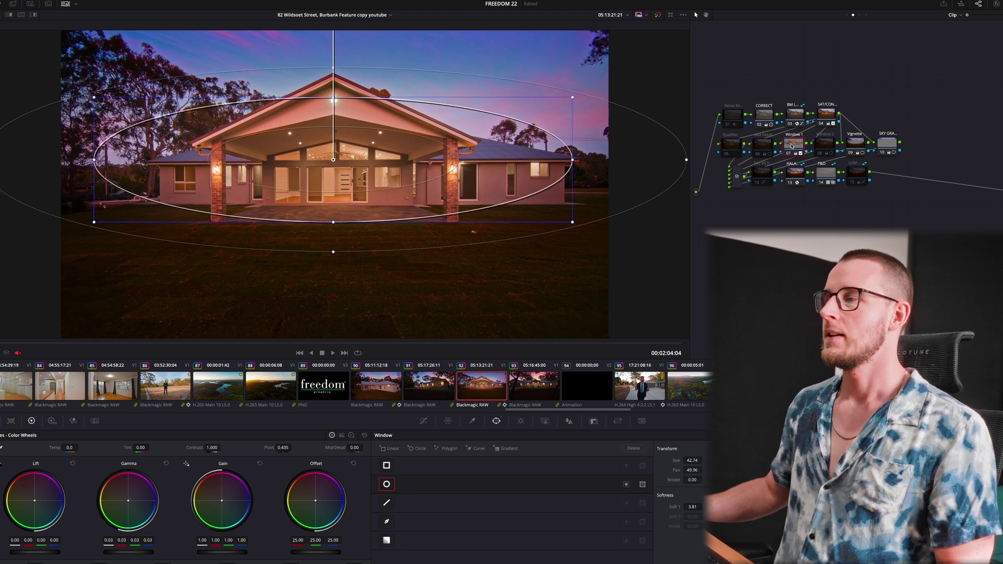
left_click(423, 421)
Step: In Window 1's Hue vs Sat curve, replace the old point with one pulling orange-red saturation down
left_click(493, 421)
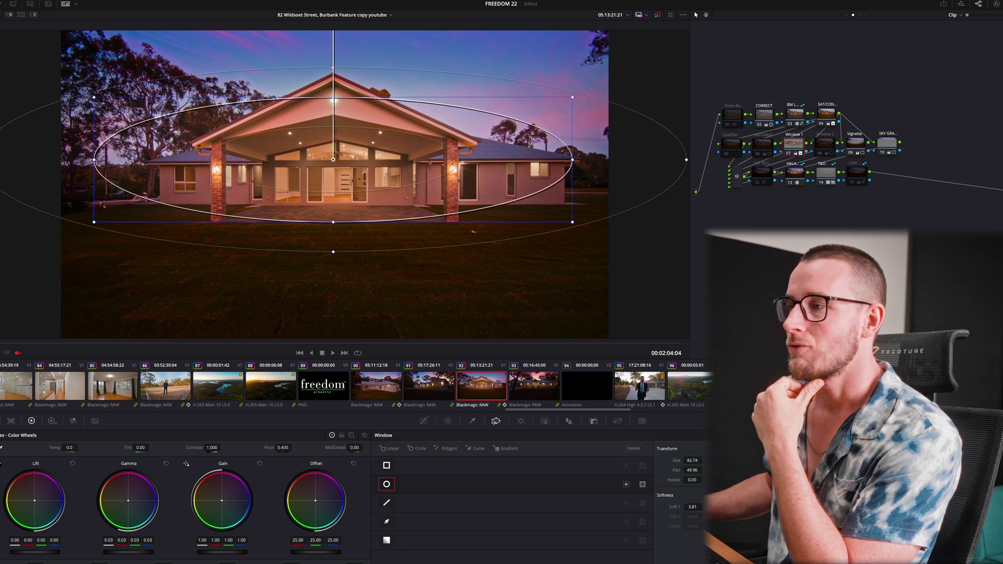
left_click(424, 421)
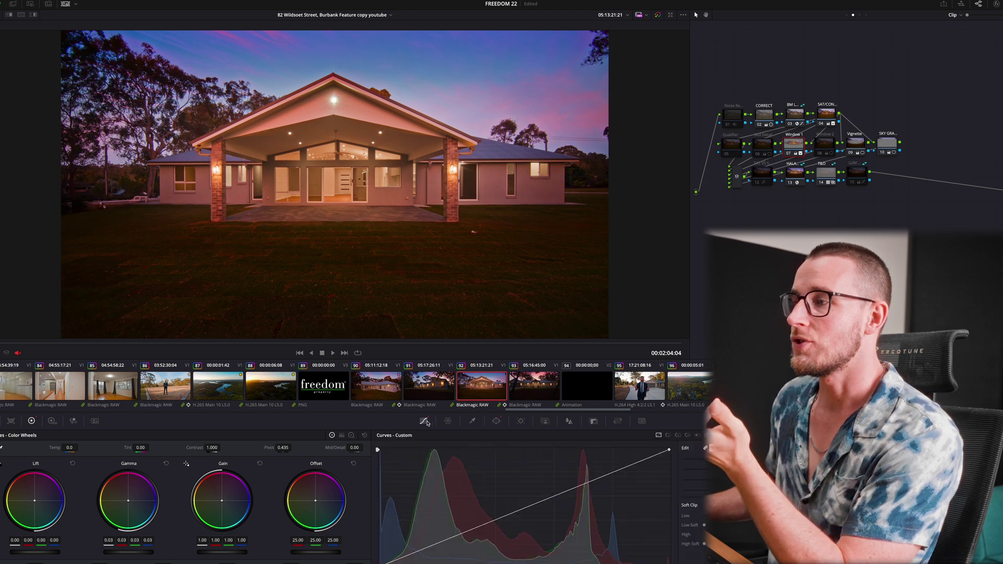
left_click(678, 435)
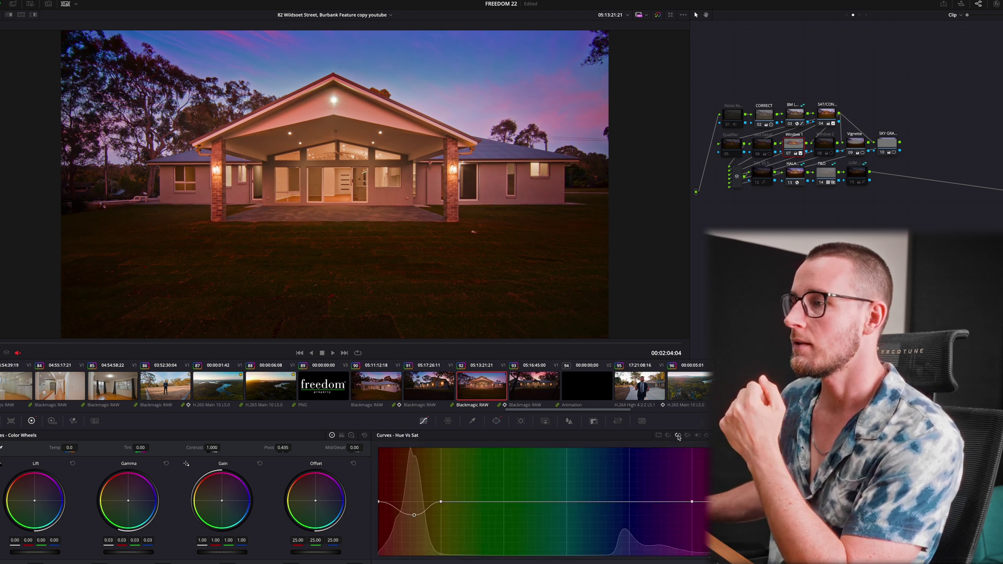
right_click(413, 517)
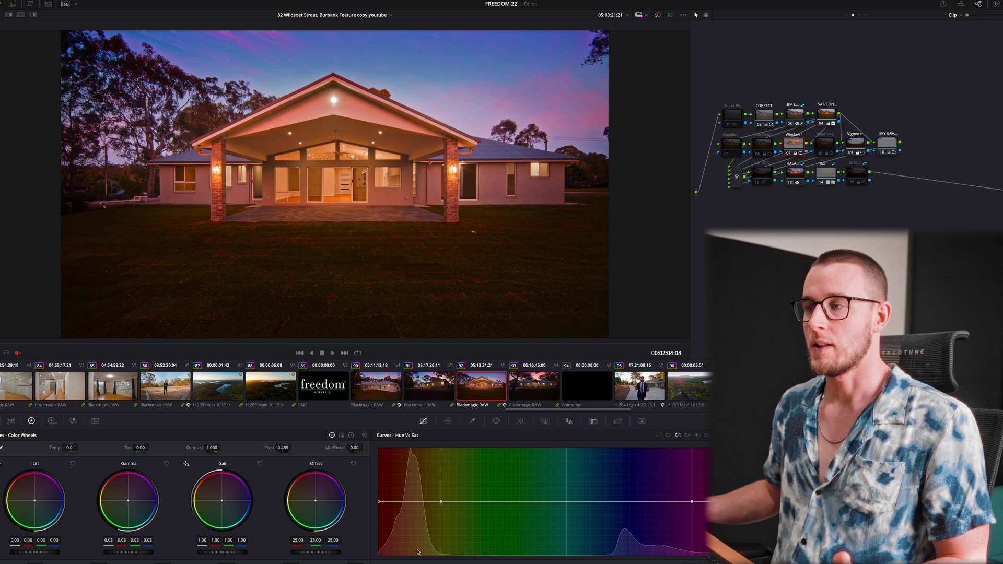
left_click_drag(406, 507, 410, 558)
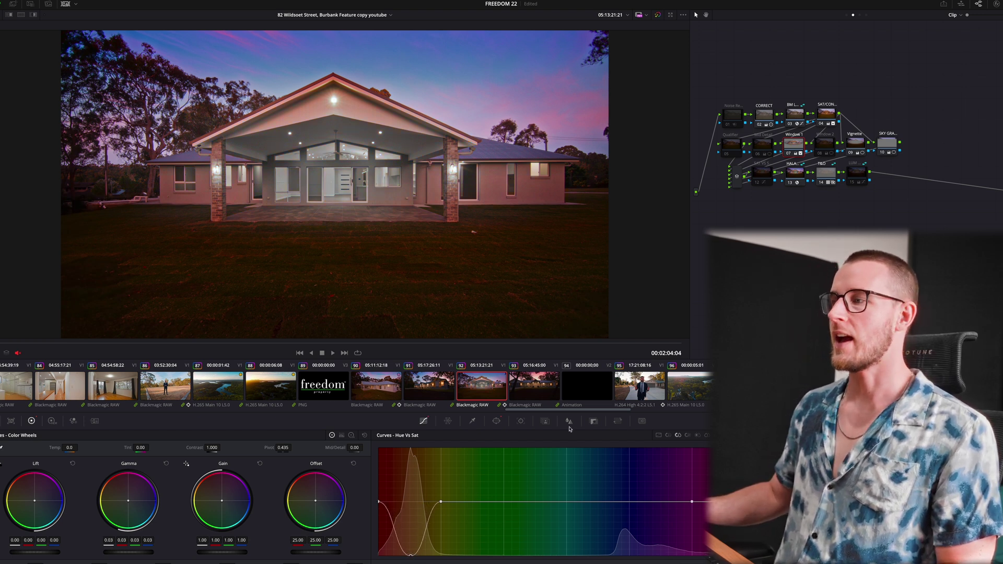
left_click(496, 421)
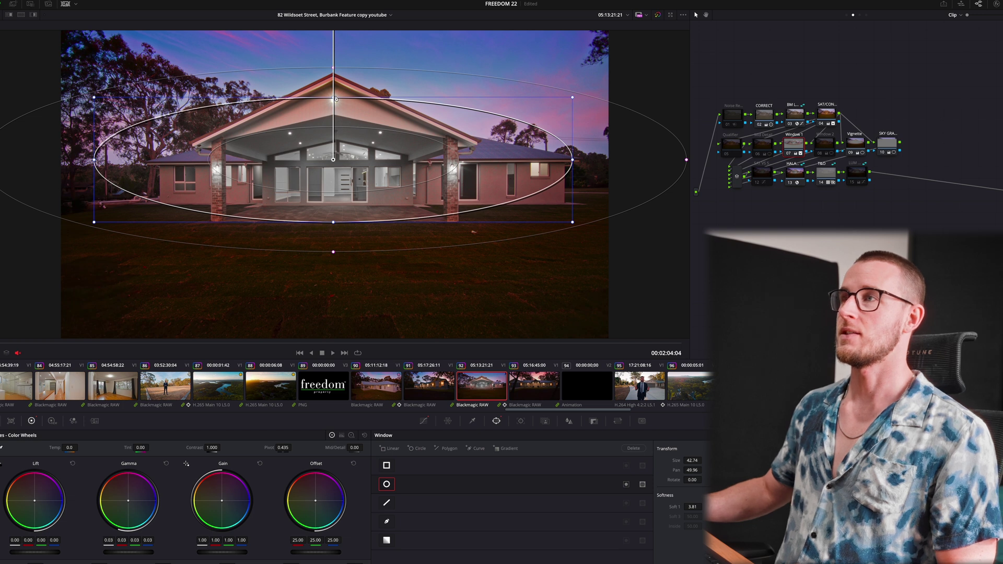
Step: Make the house's circle window taller with tighter outer softness, and flatten the Hue vs Sat red point
left_click_drag(335, 97, 336, 89)
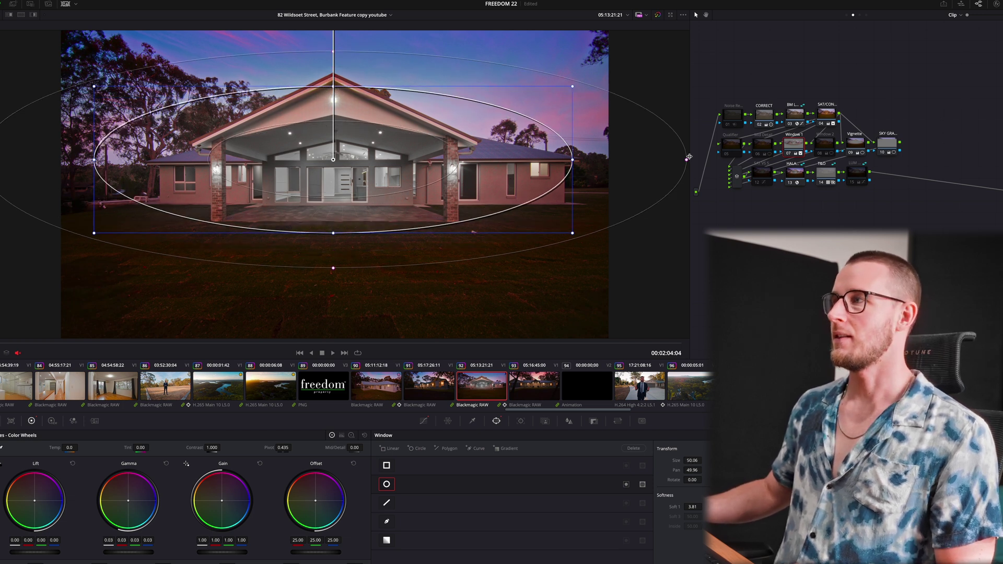
left_click_drag(687, 159, 668, 160)
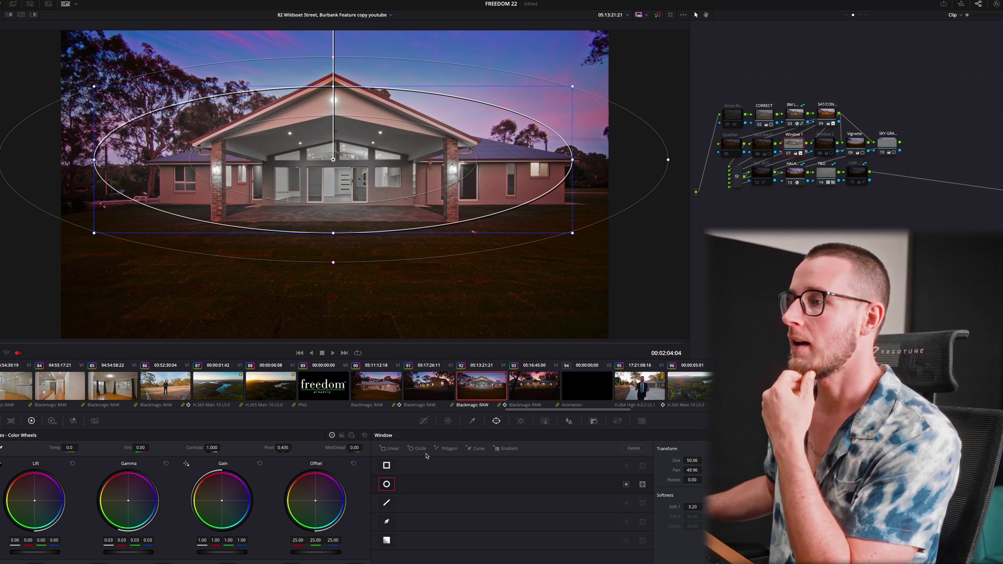
left_click(424, 422)
left_click_drag(413, 552, 412, 503)
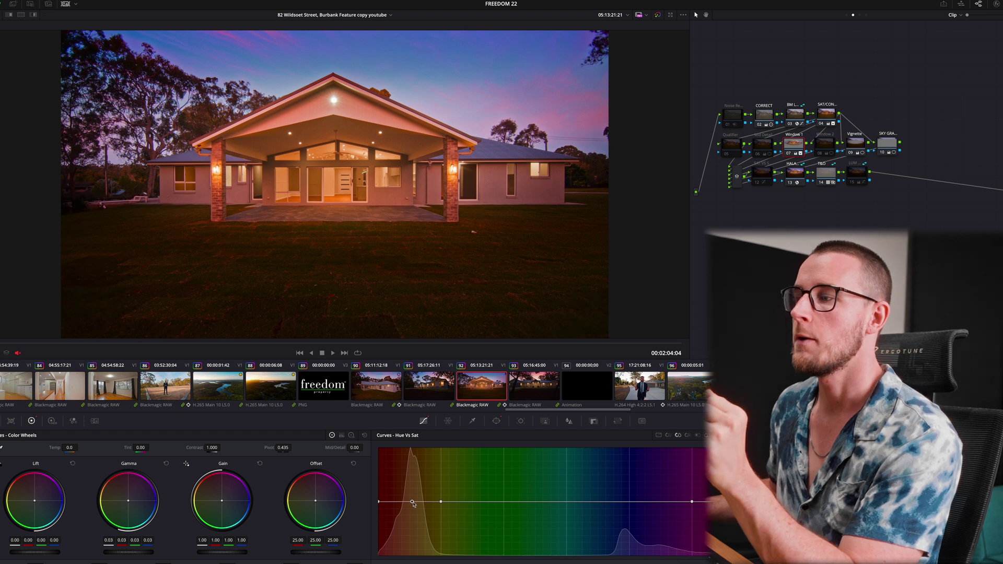
Step: Lower the red hue saturation and shrink the house's circle window slightly
left_click_drag(412, 503, 413, 518)
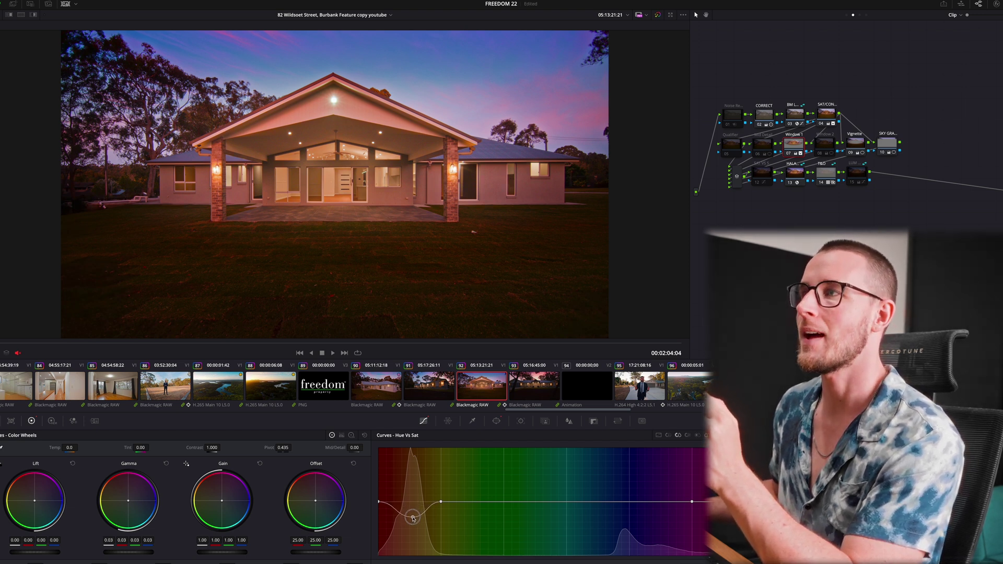
left_click(497, 421)
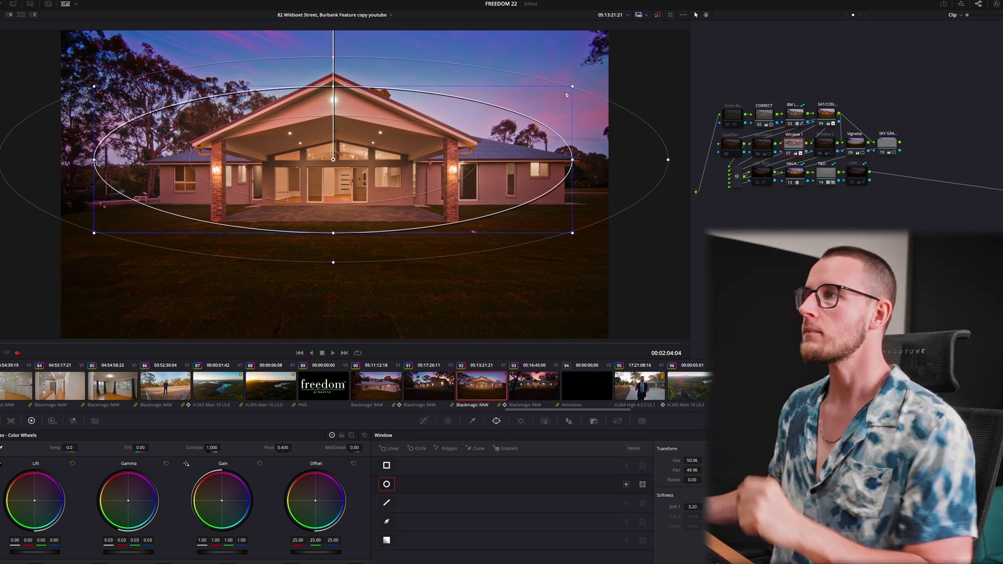
left_click_drag(573, 87, 567, 92)
Step: Disable the Vignette node and re-enable Window 1 to compare the shot
left_click(845, 146)
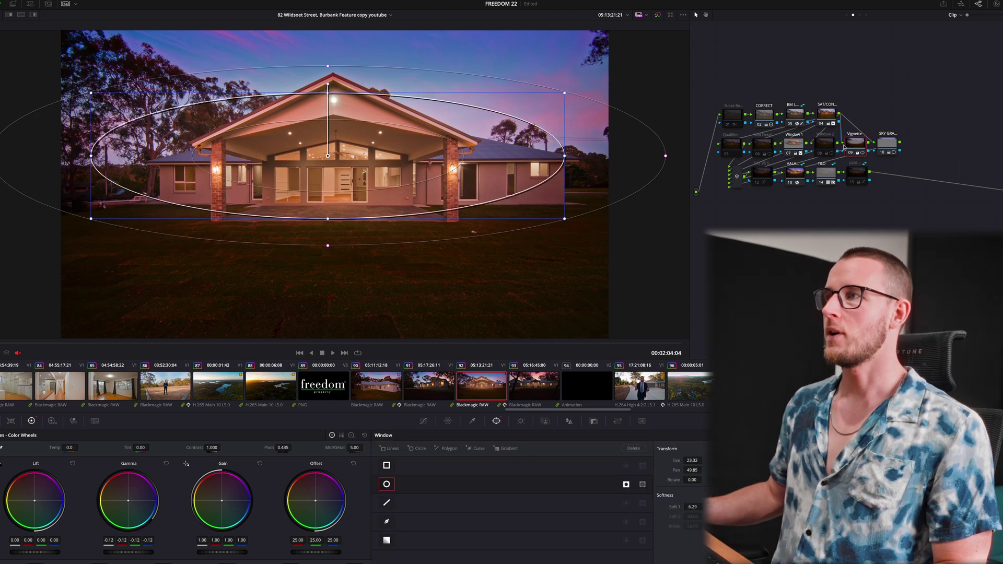
left_click(794, 146)
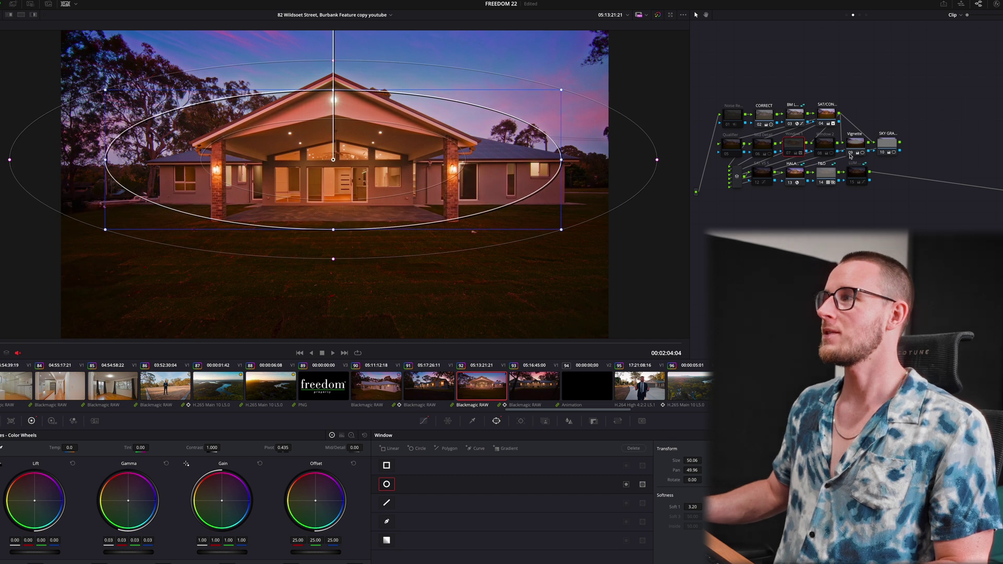
left_click(851, 154)
left_click(775, 124)
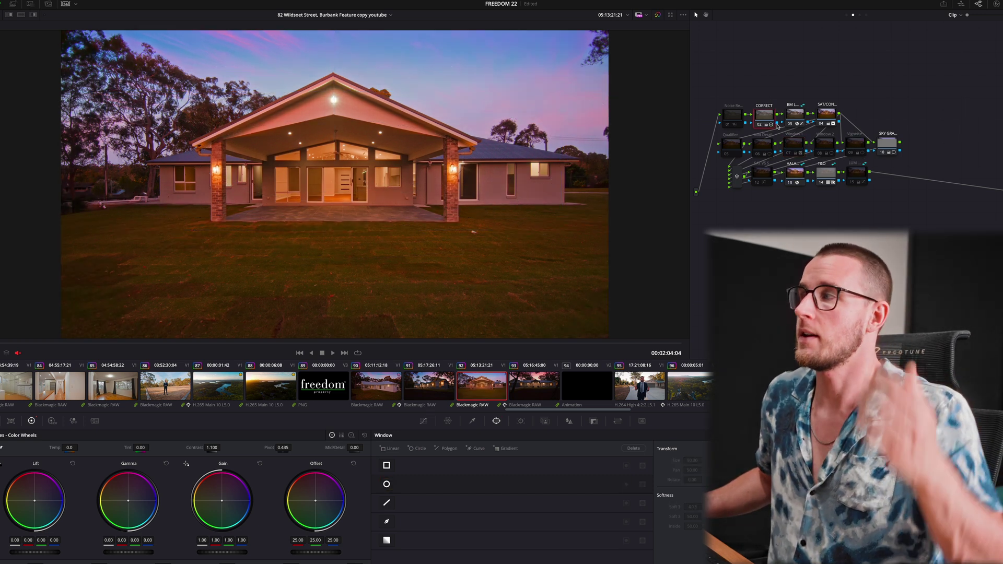
left_click(789, 154)
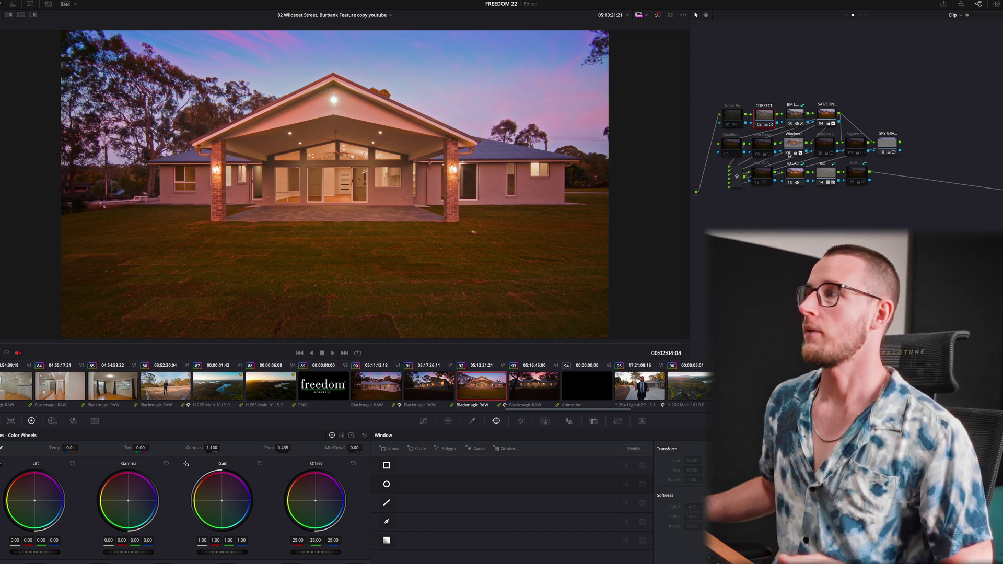
left_click(791, 148)
Step: Nudge the red saturation point back up slightly and re-enable the Vignette node
left_click(424, 421)
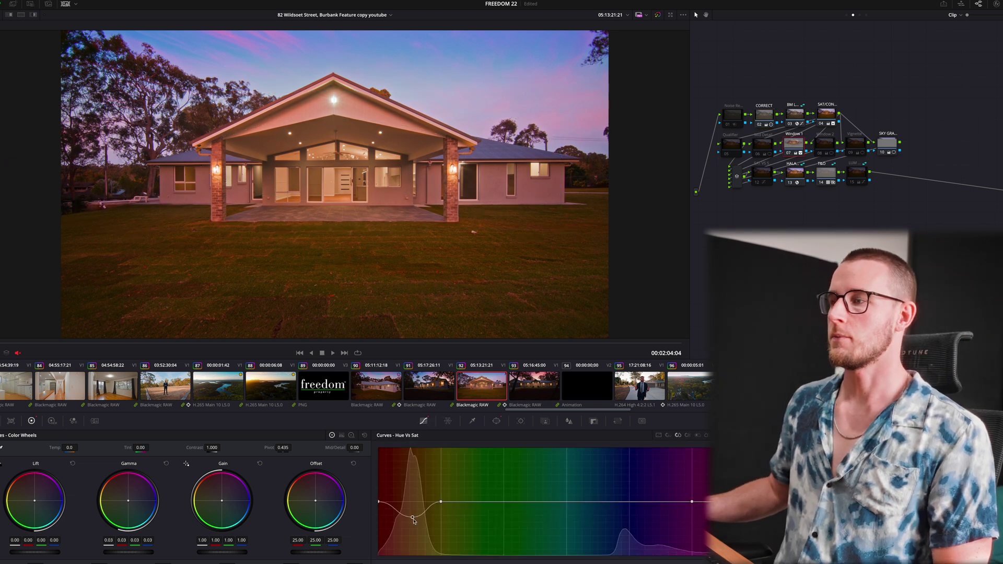
left_click_drag(412, 517, 412, 515)
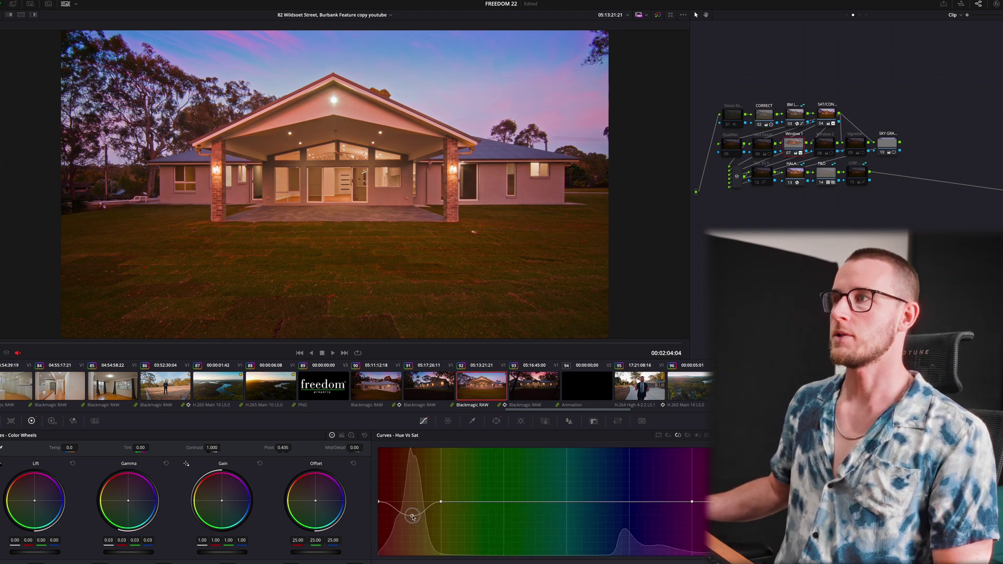
left_click(855, 145)
left_click(849, 153)
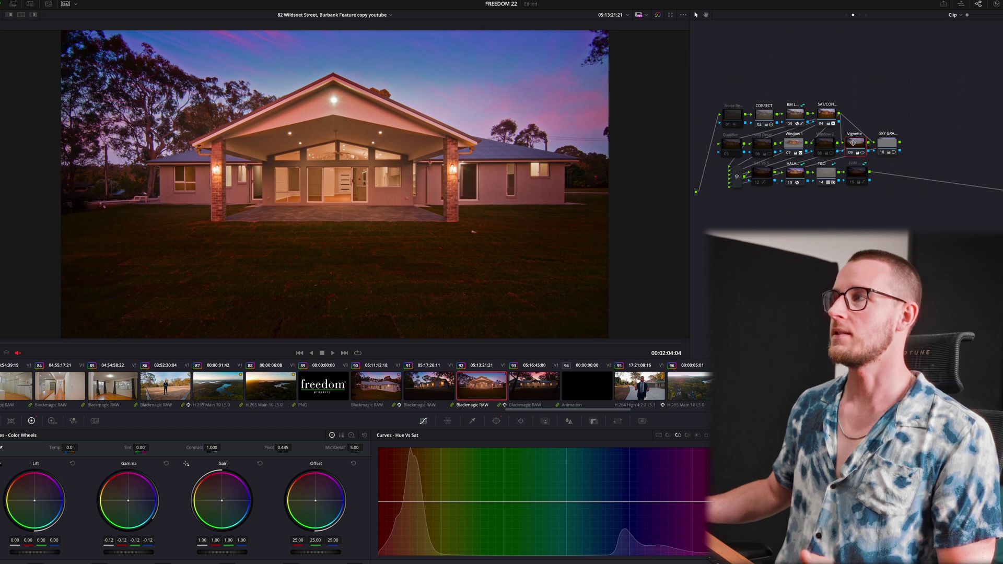
left_click(496, 420)
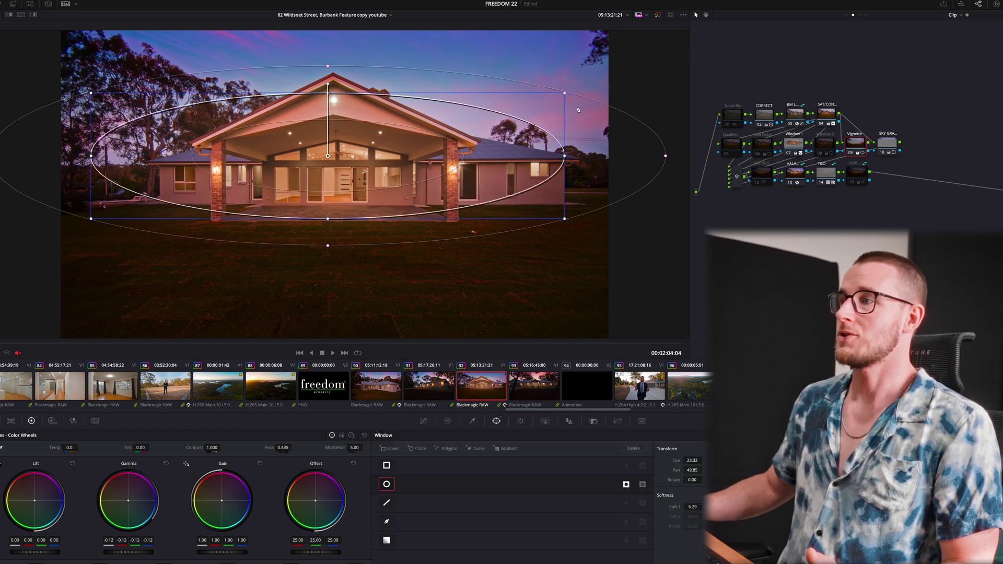
Step: Play the lit house shot, inspect the sky gradient and CORRECT nodes, then load dusk clip 93
left_click(520, 421)
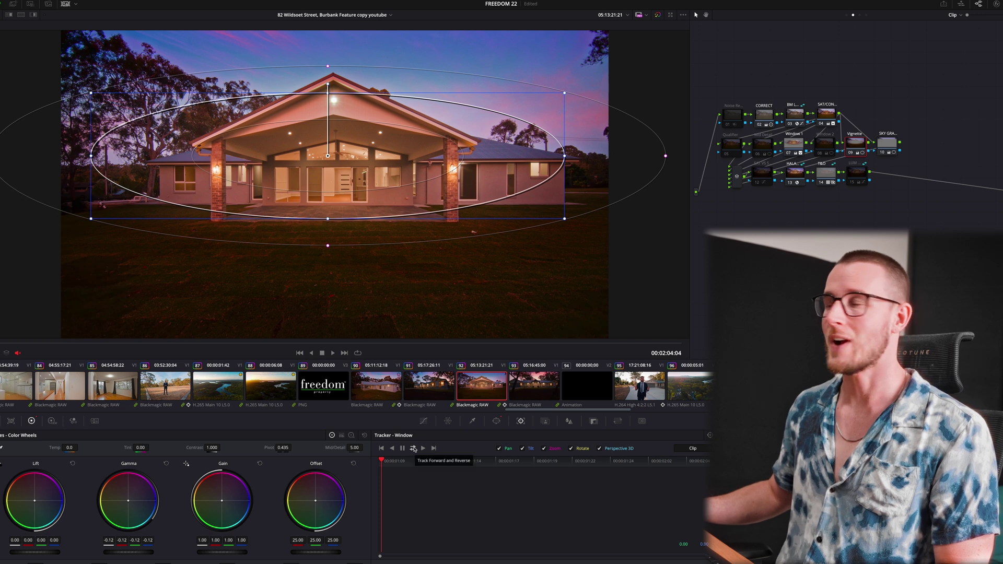
left_click(769, 116)
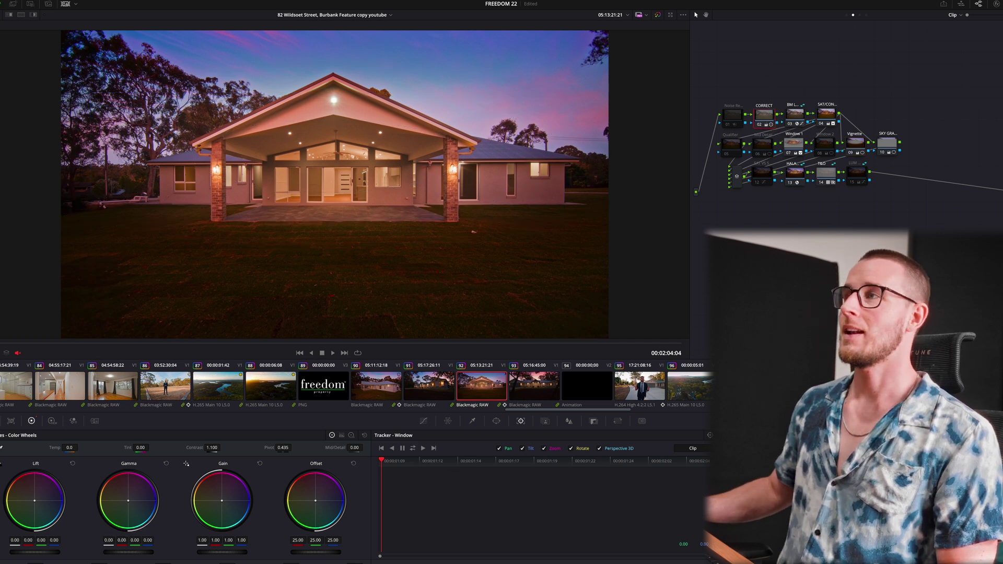
key("space")
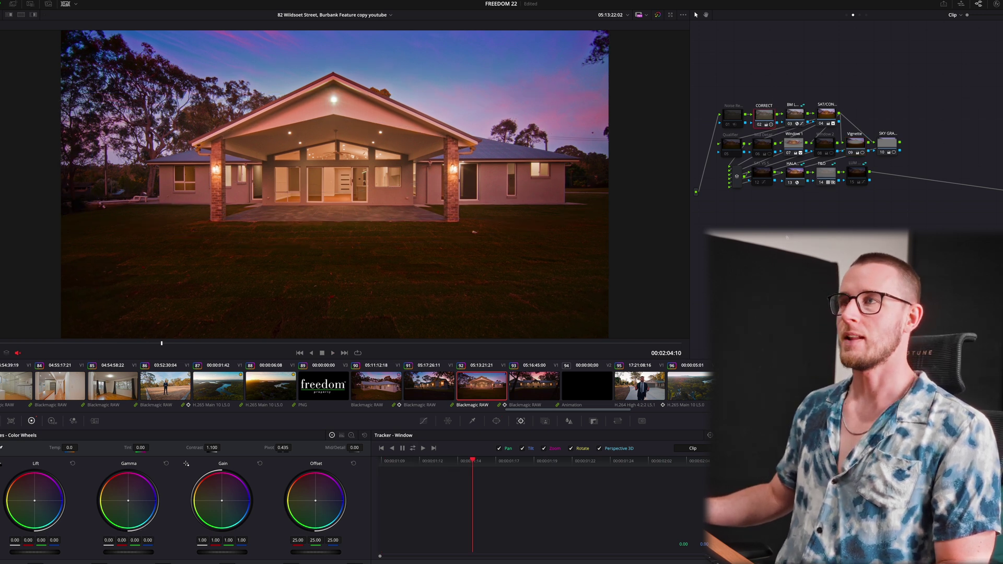
left_click(881, 152)
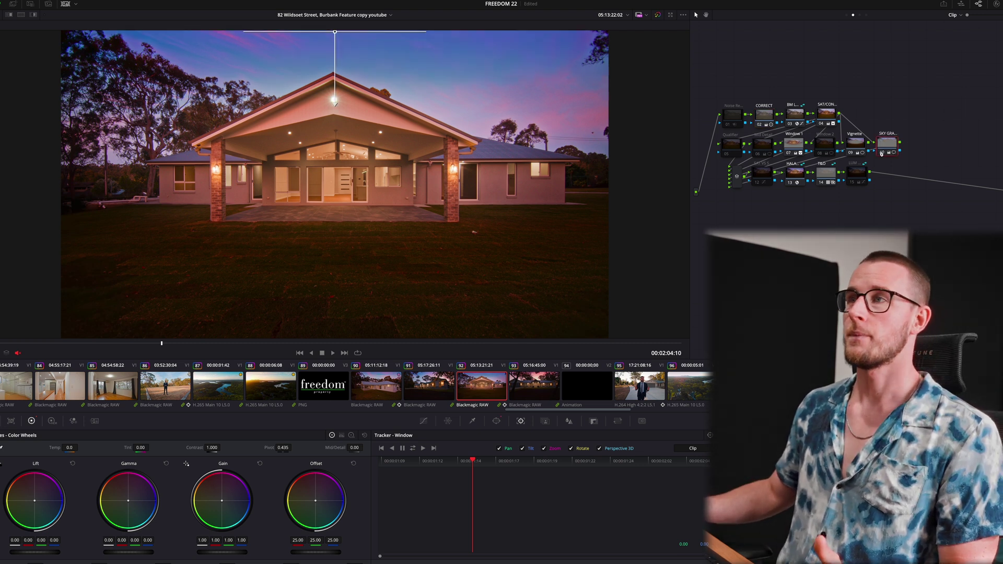
left_click(768, 115)
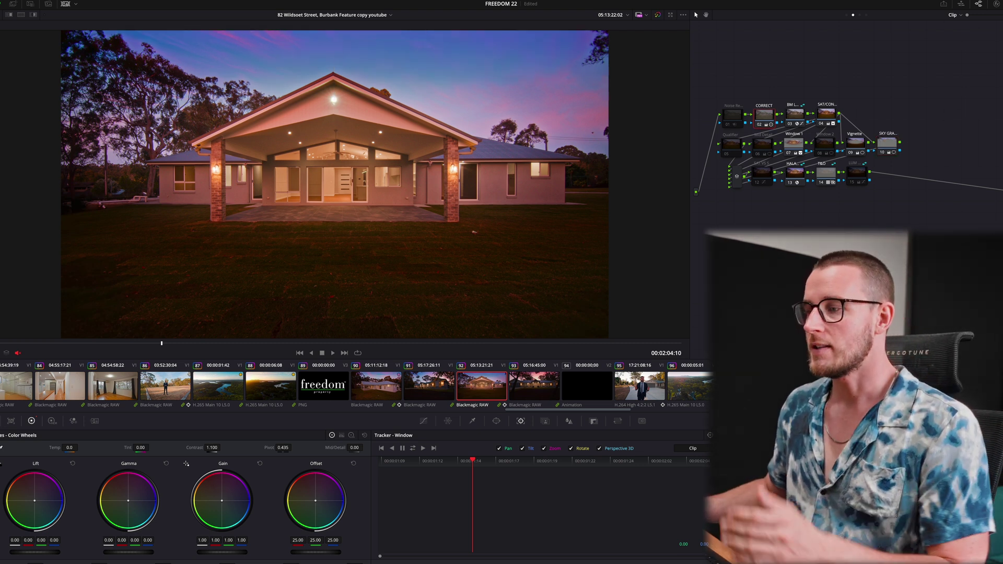
left_click(528, 390)
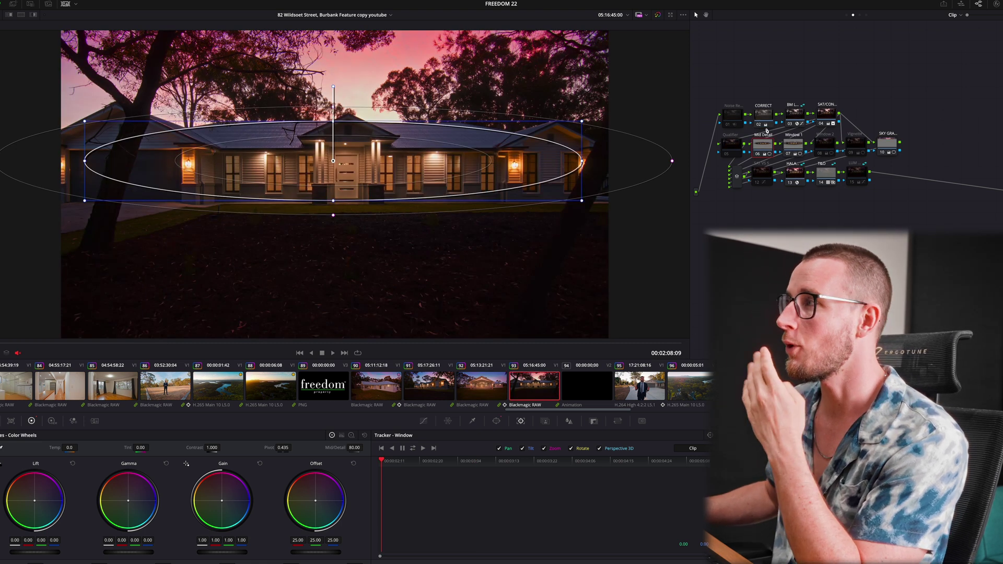
Step: Review node 06's oval Mid Detail mask against the CORRECT, Window 1 and mixer nodes
left_click(768, 118)
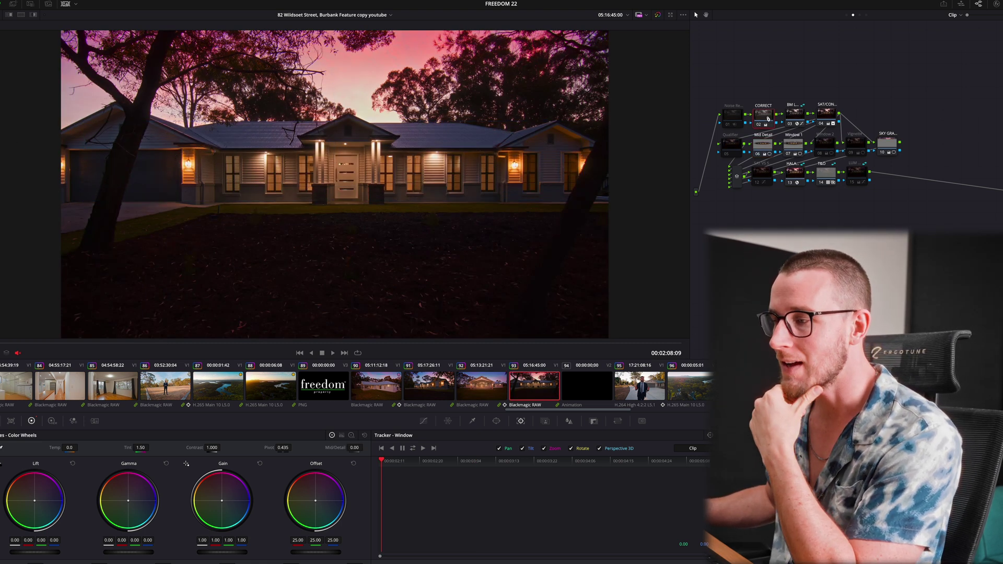
left_click(765, 148)
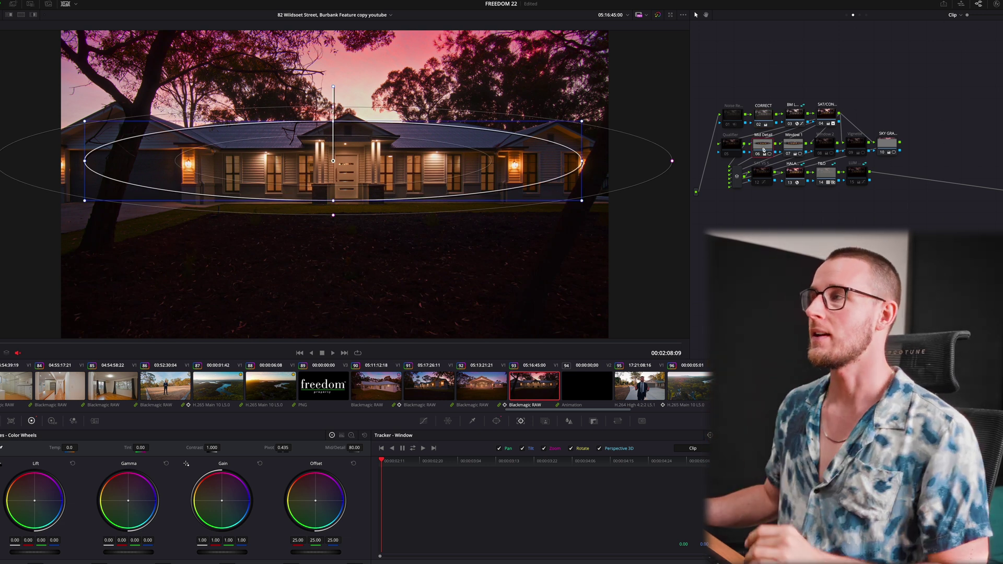
left_click(493, 420)
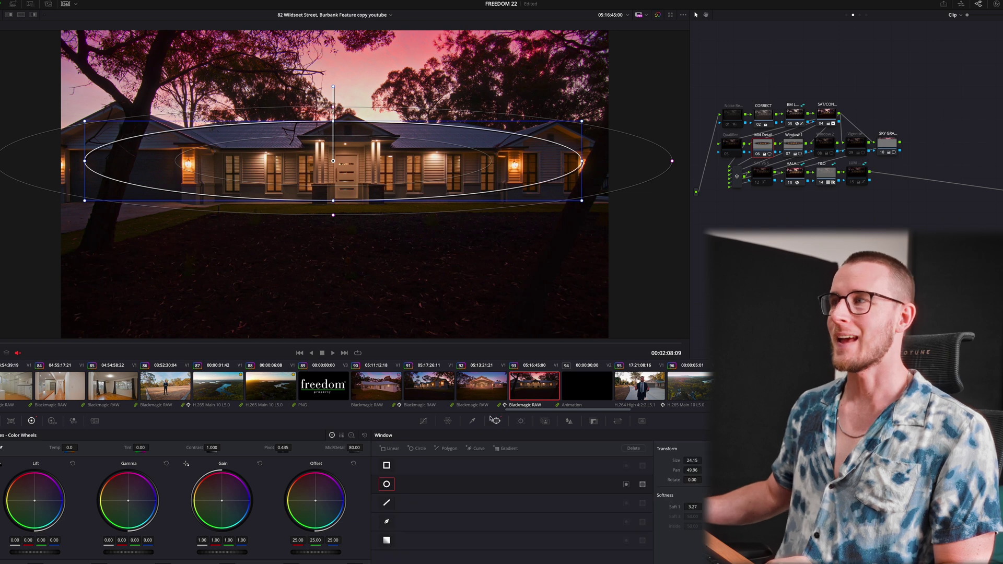
left_click(765, 120)
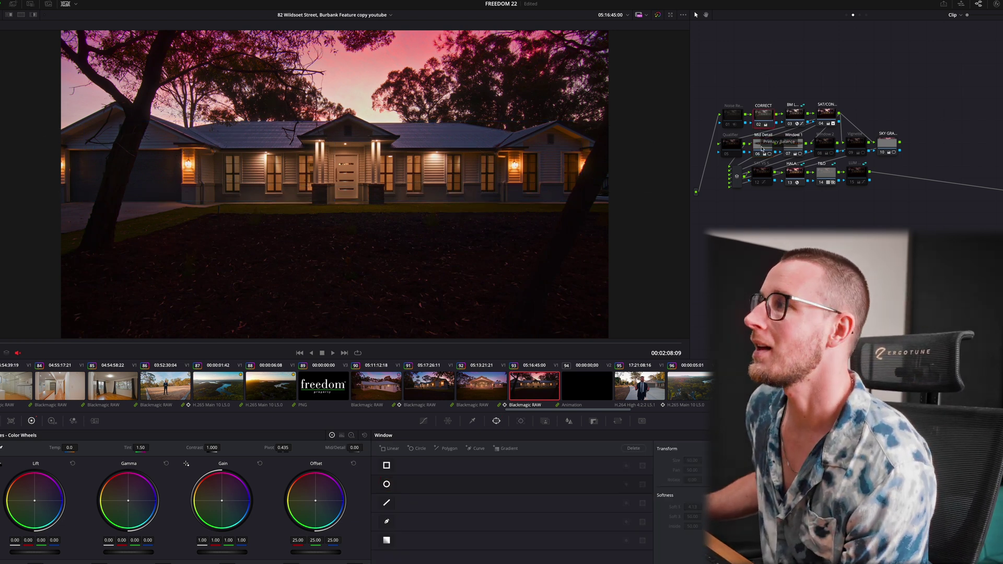
left_click(762, 148)
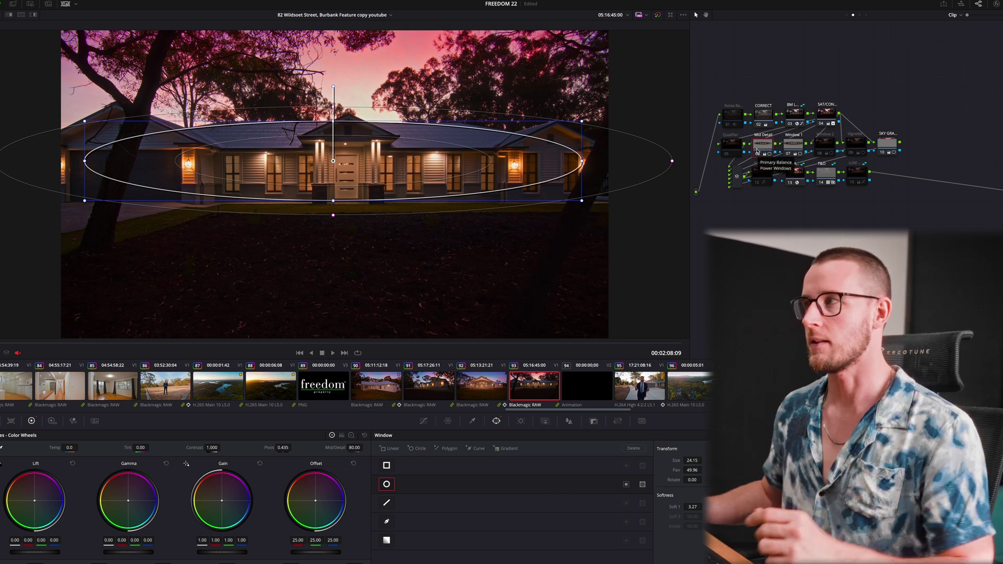
left_click(788, 145)
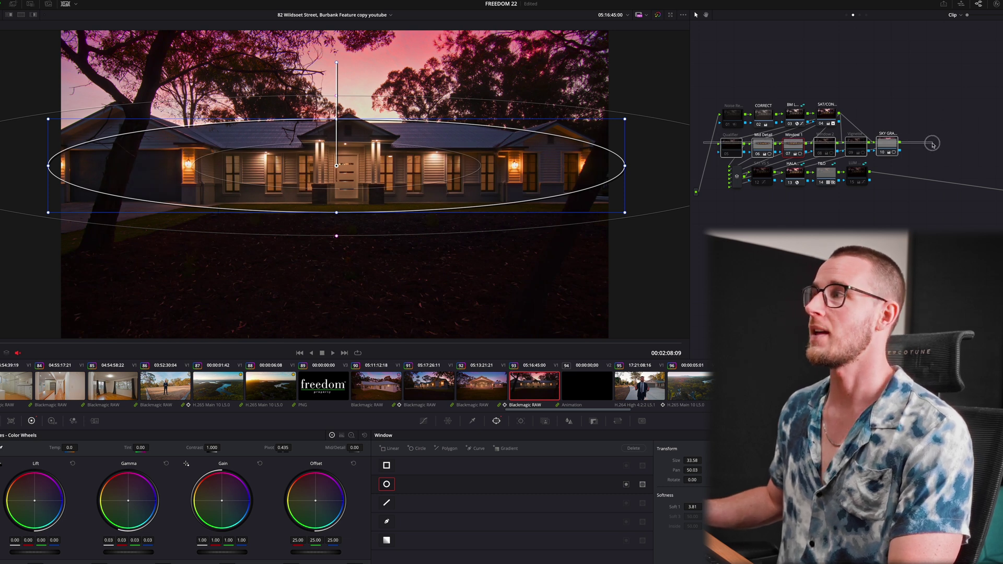
left_click(737, 175)
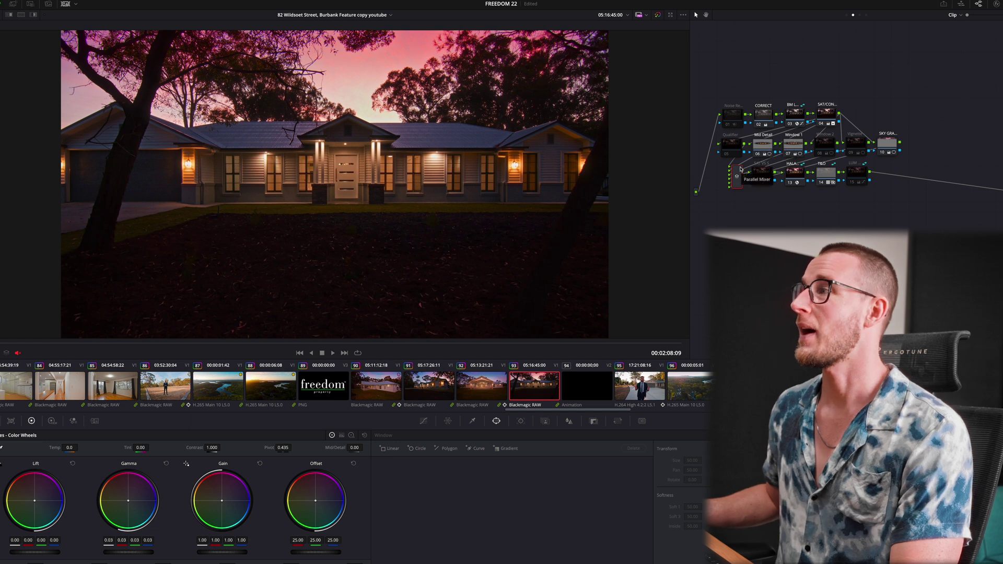
left_click(763, 153)
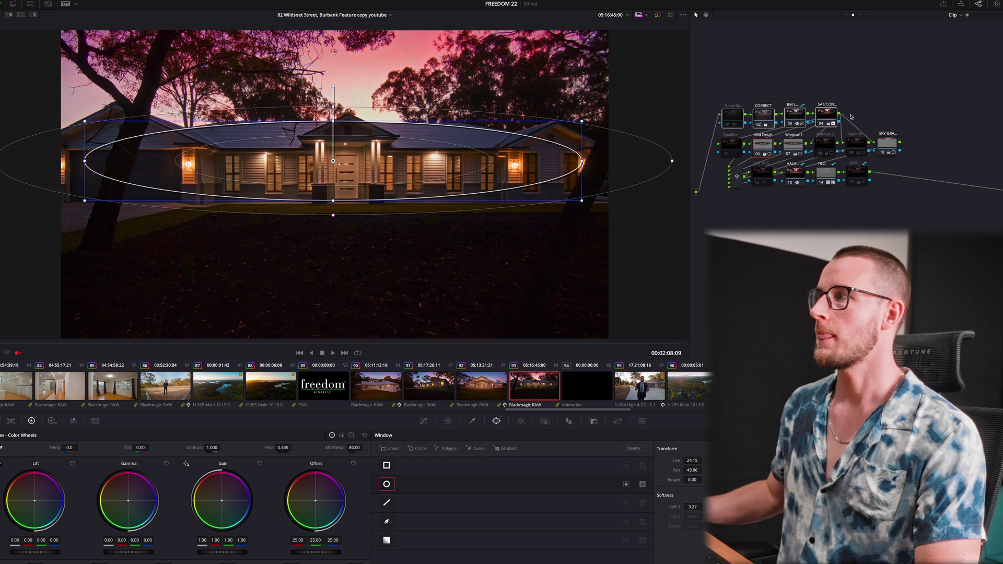
Step: Re-enable the Window 1 node in the grading node row
left_click_drag(939, 145, 719, 154)
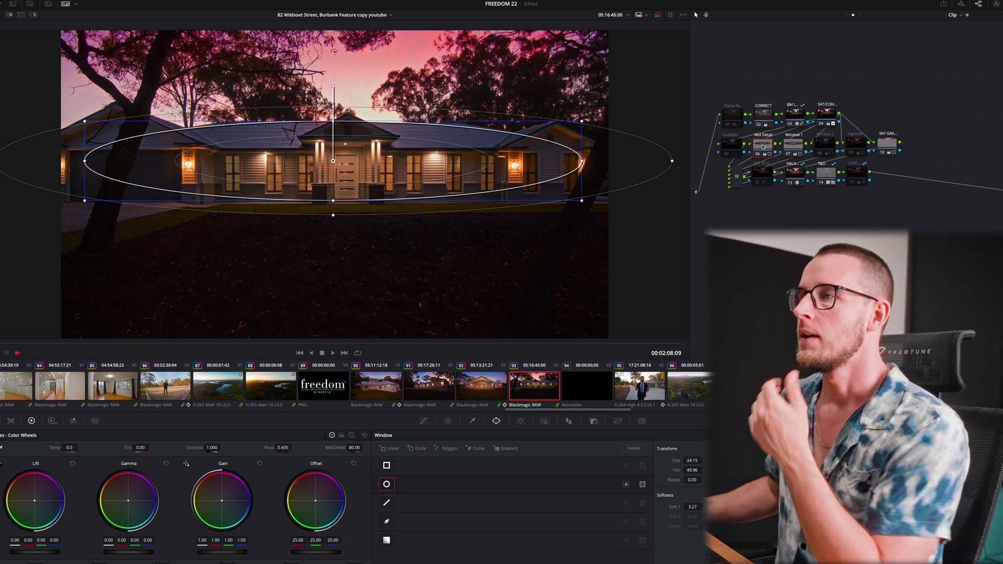
left_click(793, 151)
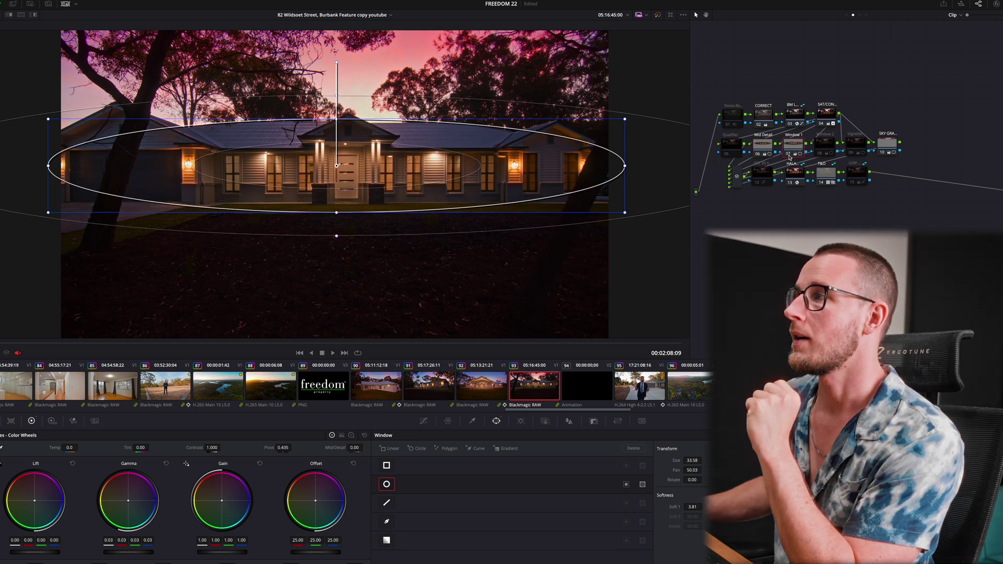
left_click(789, 155)
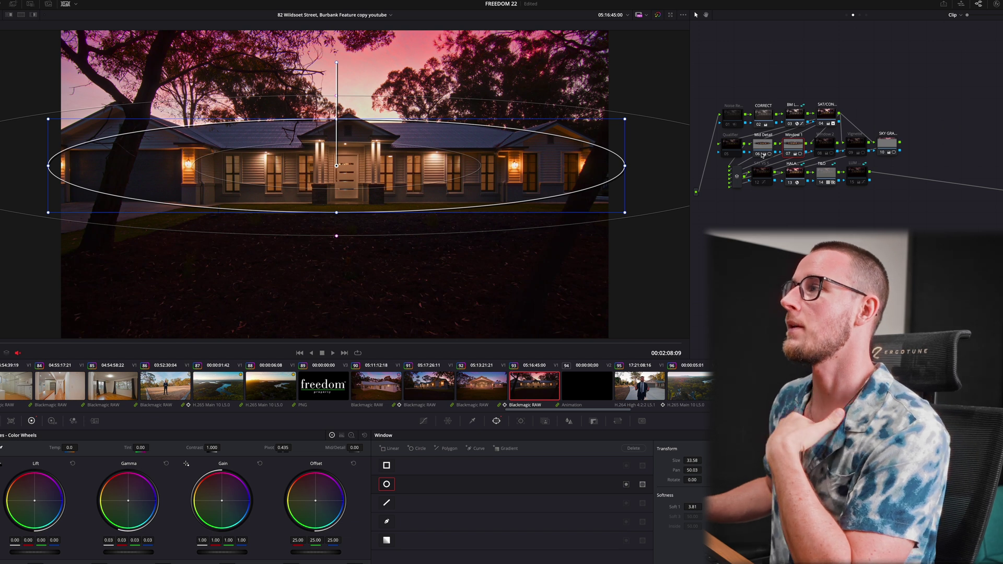
Step: Widen the outer softness of the Mid Detail oval around the house to 3.72
left_click(763, 148)
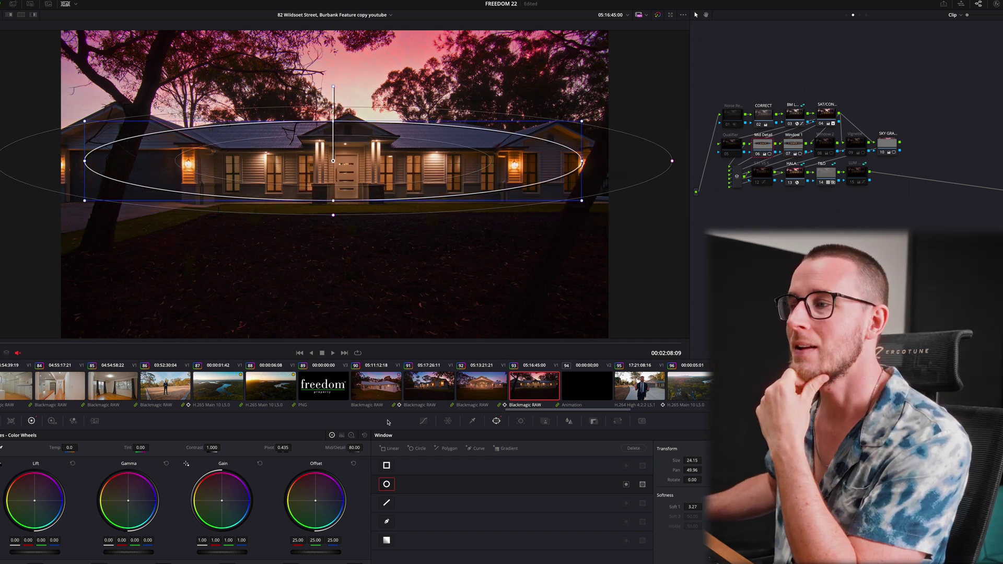
left_click(353, 447)
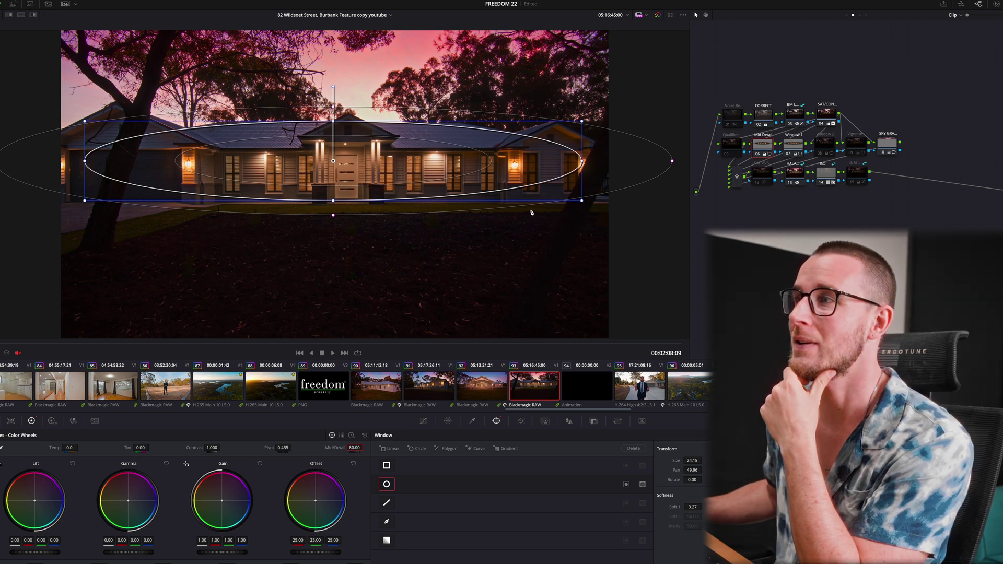
left_click_drag(332, 218, 335, 219)
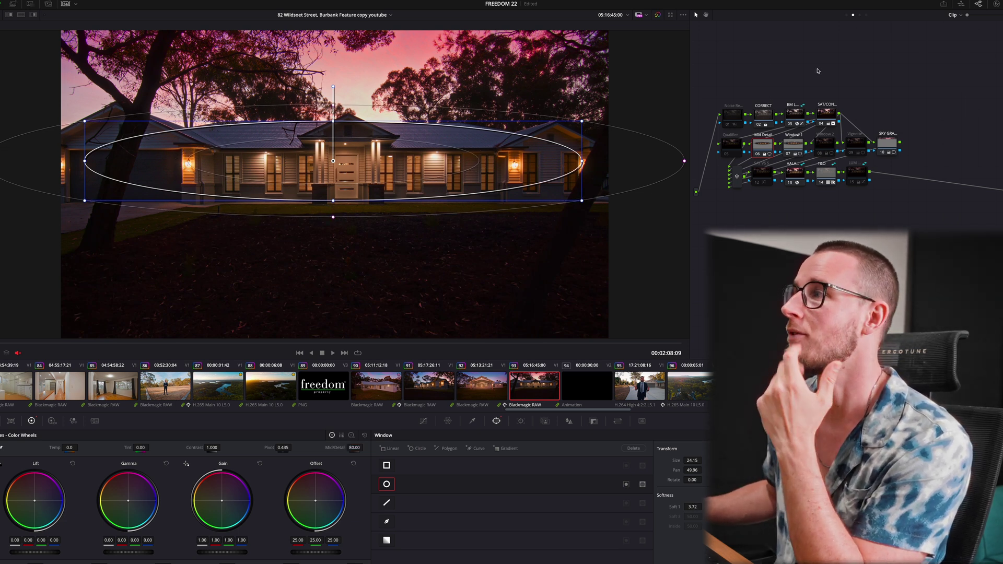
left_click(767, 117)
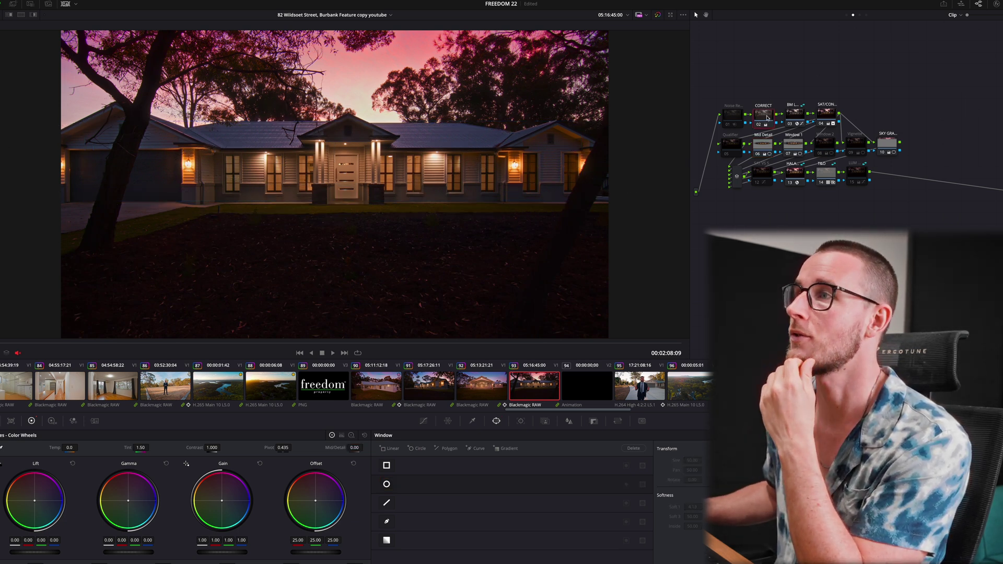
left_click(764, 147)
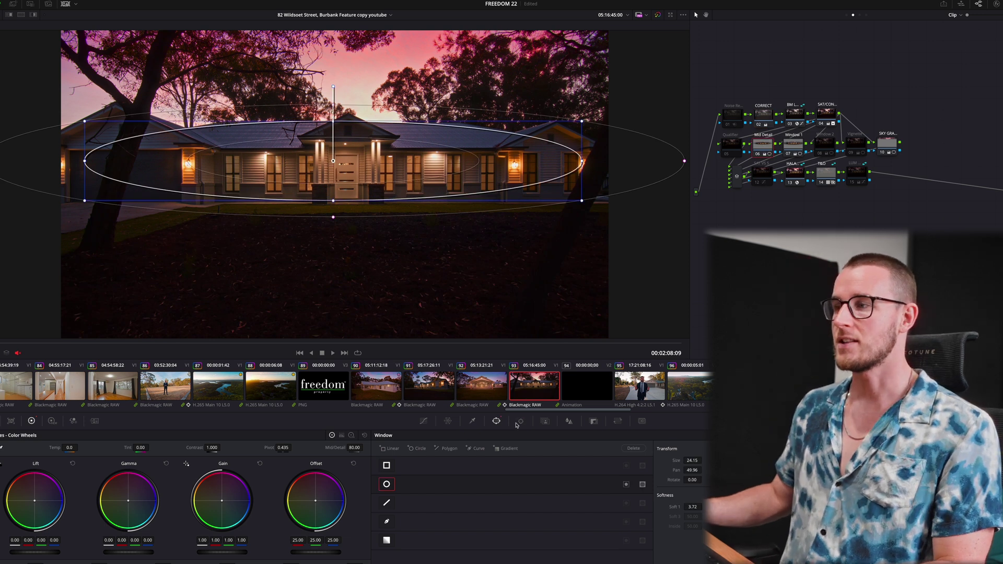
Step: Check the CORRECT, SAT/CON and Mid Detail nodes on the later clips
left_click(767, 117)
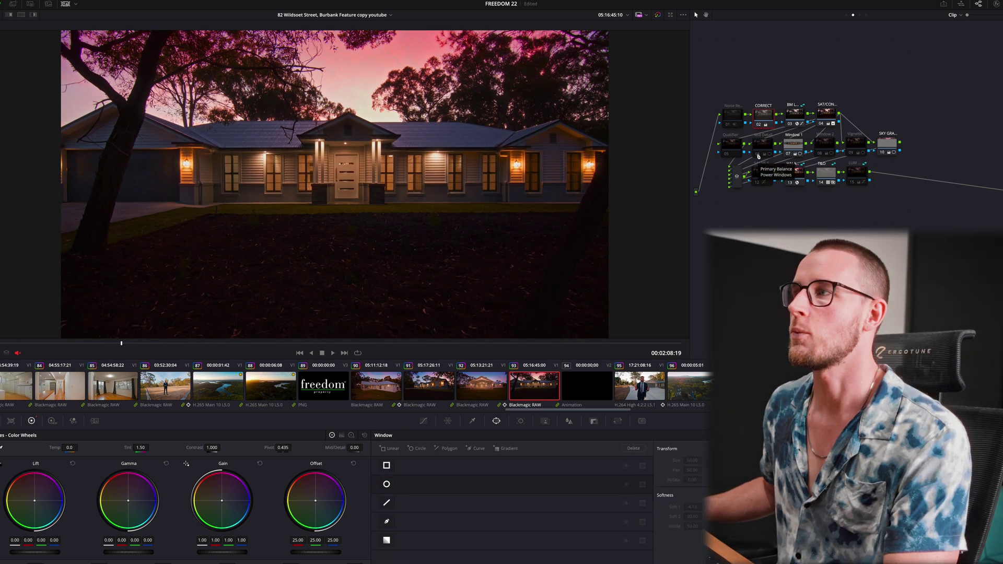
left_click(834, 114)
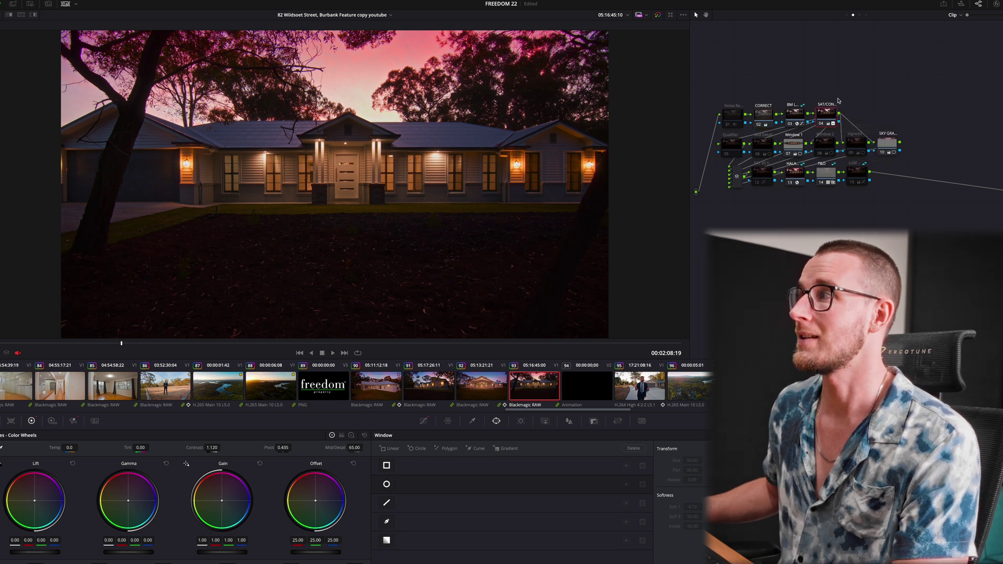
left_click(760, 148)
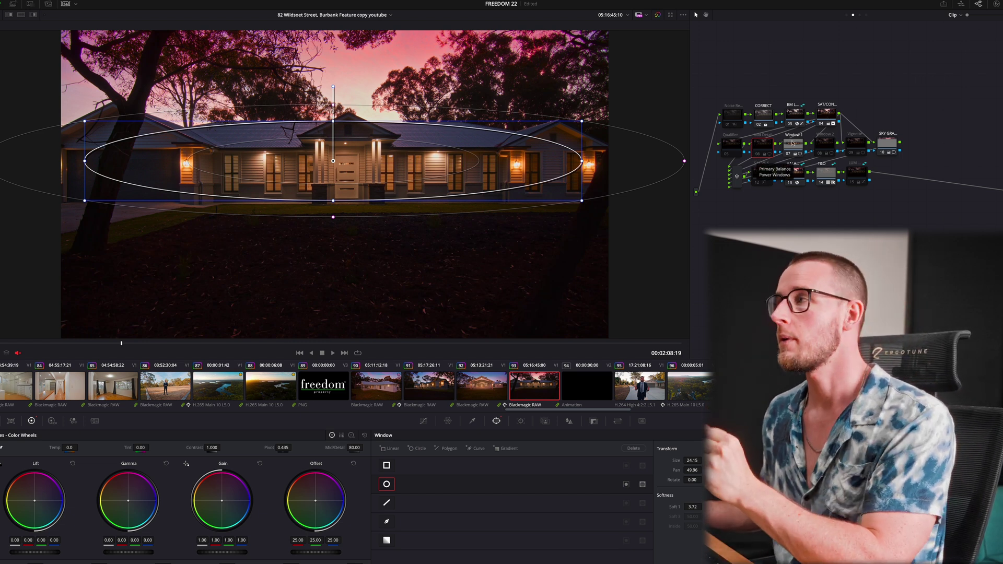
left_click(762, 115)
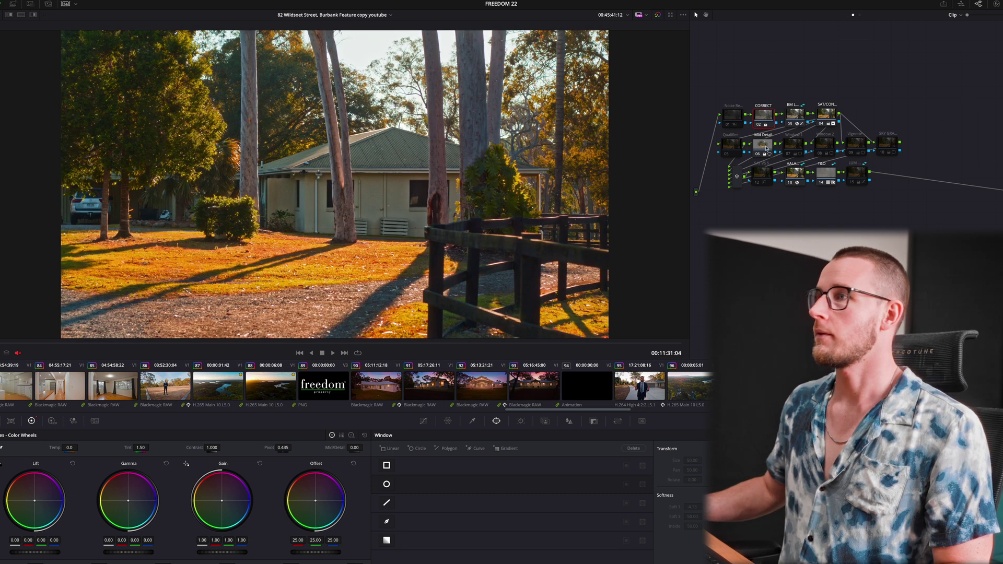
left_click(766, 149)
Step: Open the horse stable clip and check its Mid Detail mask and CORRECT node
scroll(423, 389, "right", 5)
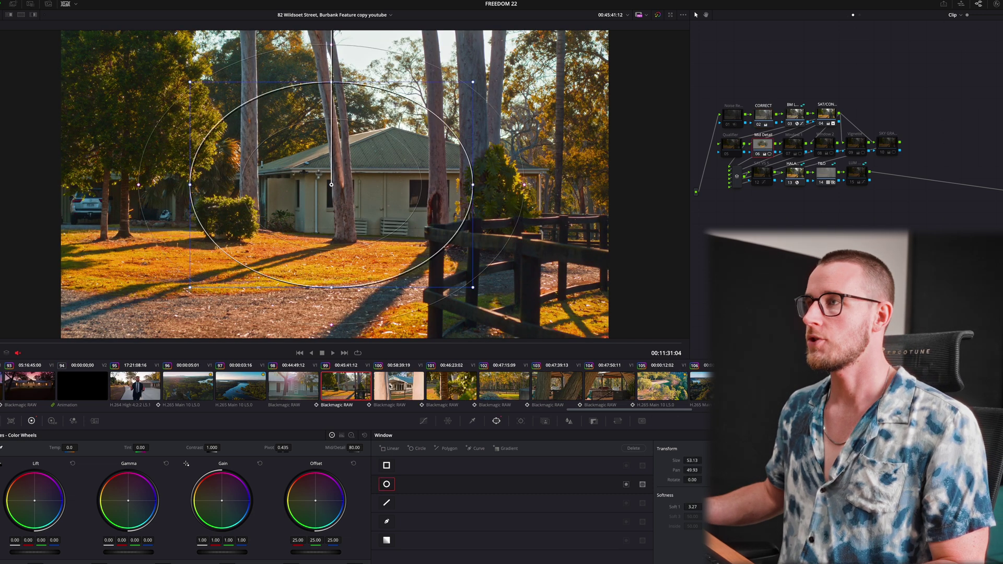
key("Down")
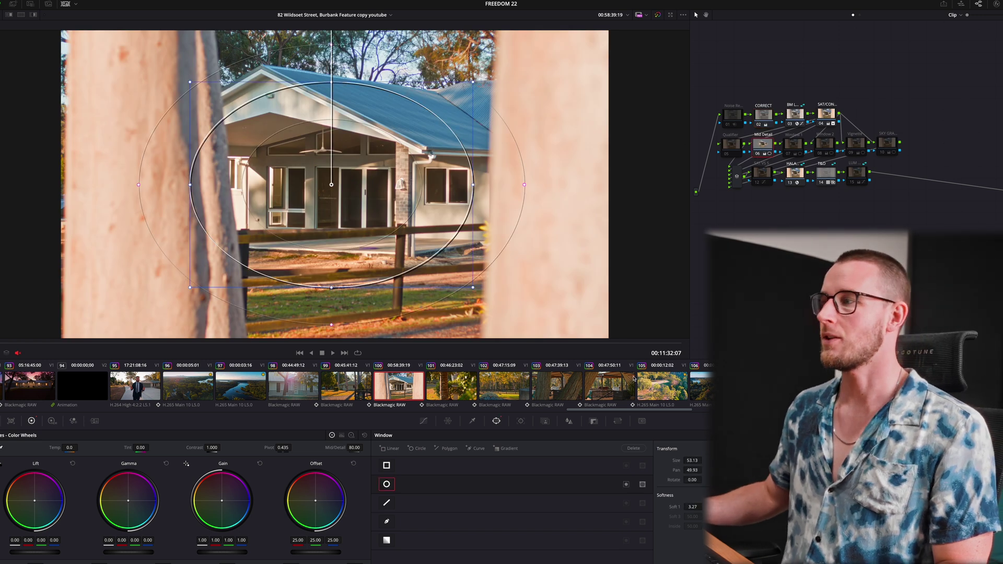
left_click(634, 378)
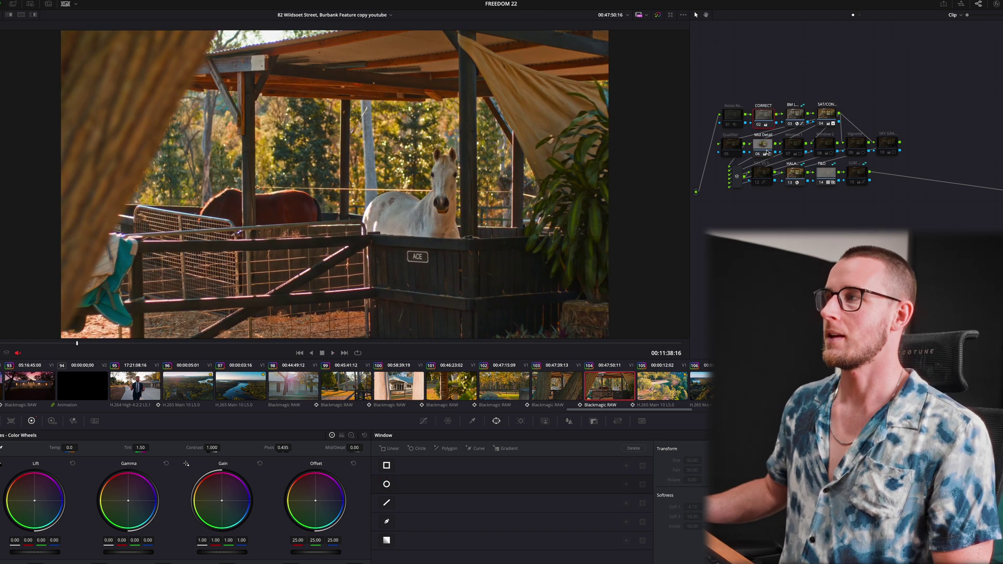
left_click(766, 150)
key("Right")
key("Right")
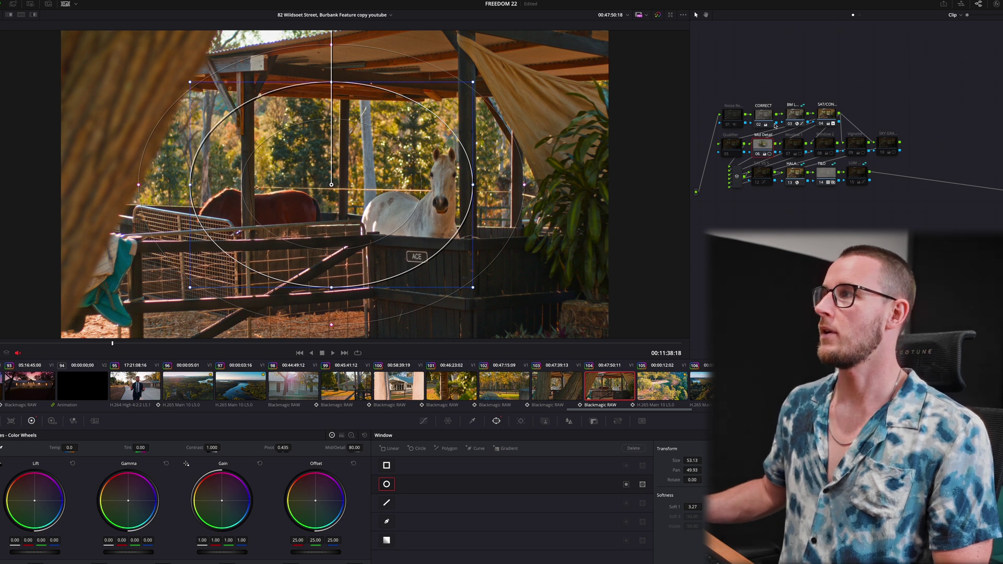
left_click(763, 114)
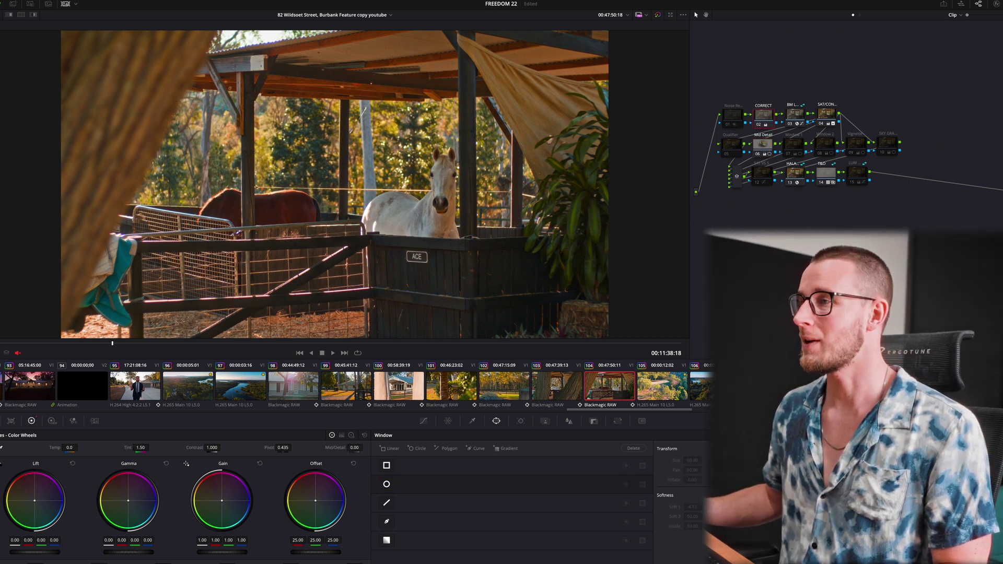
Step: On the Edit page, scrub the timeline from the dusk house shot to the exterior shots
key("shift+4")
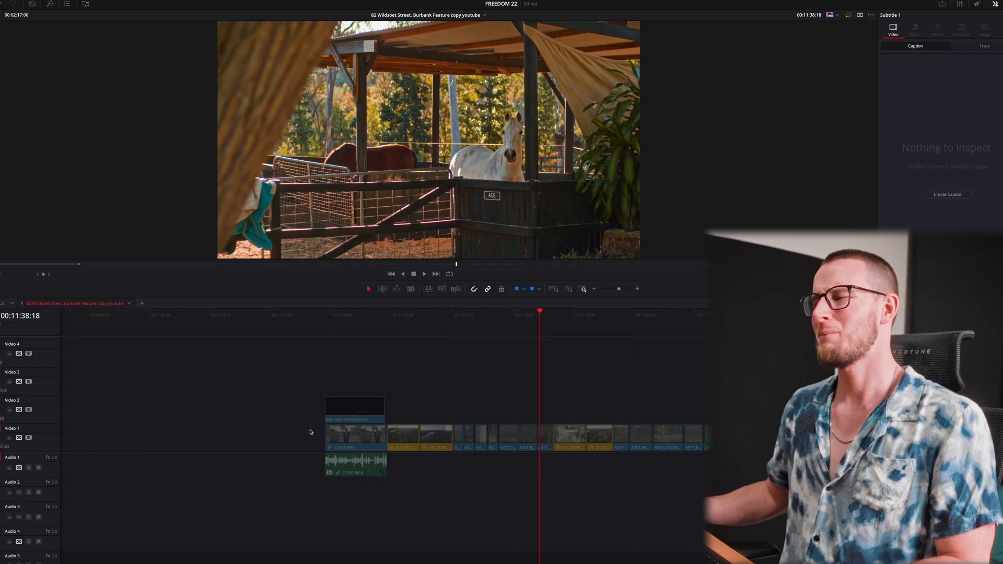
scroll(309, 433, "down", 10)
left_click(91, 315)
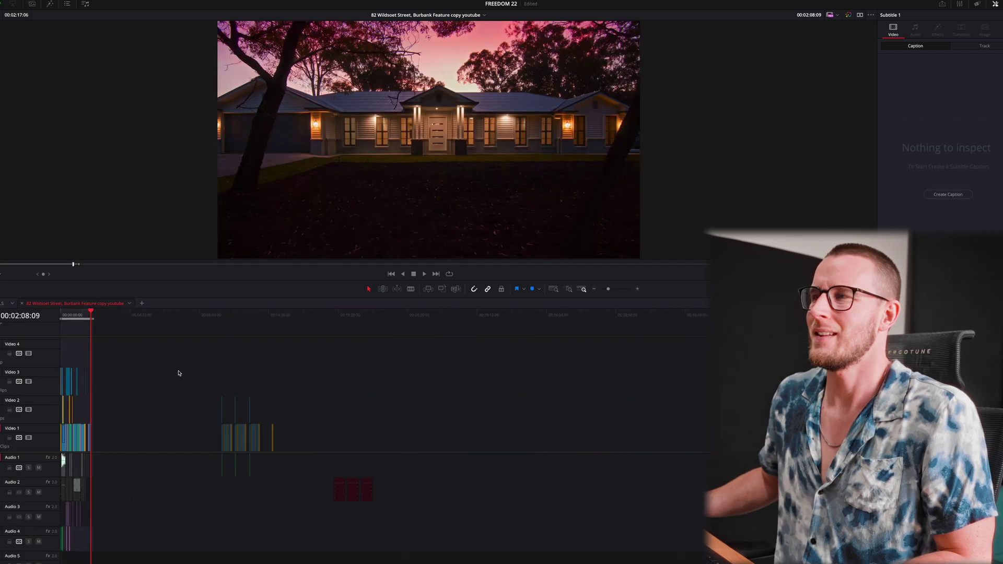
scroll(178, 373, "up", 8)
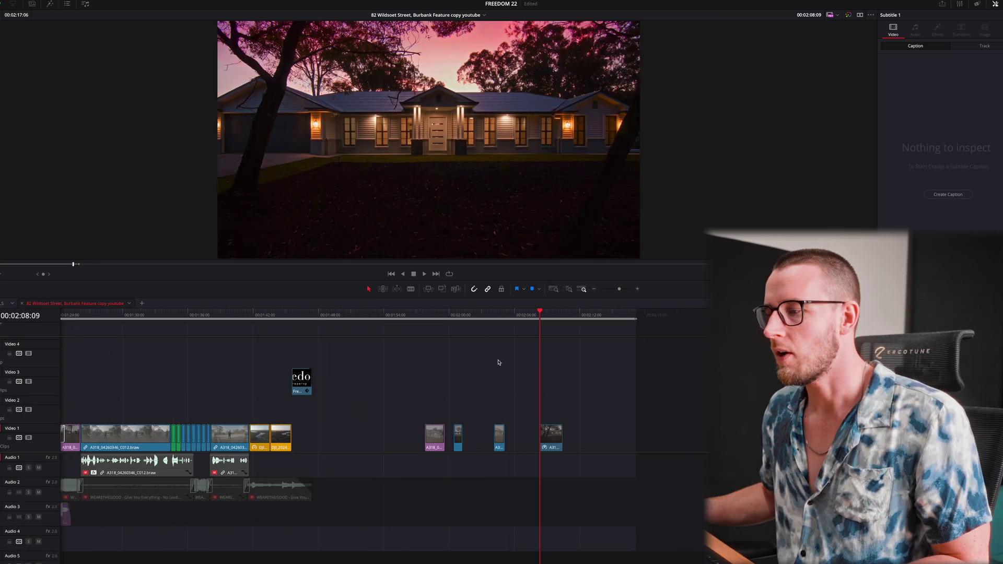
scroll(455, 362, "down", 8)
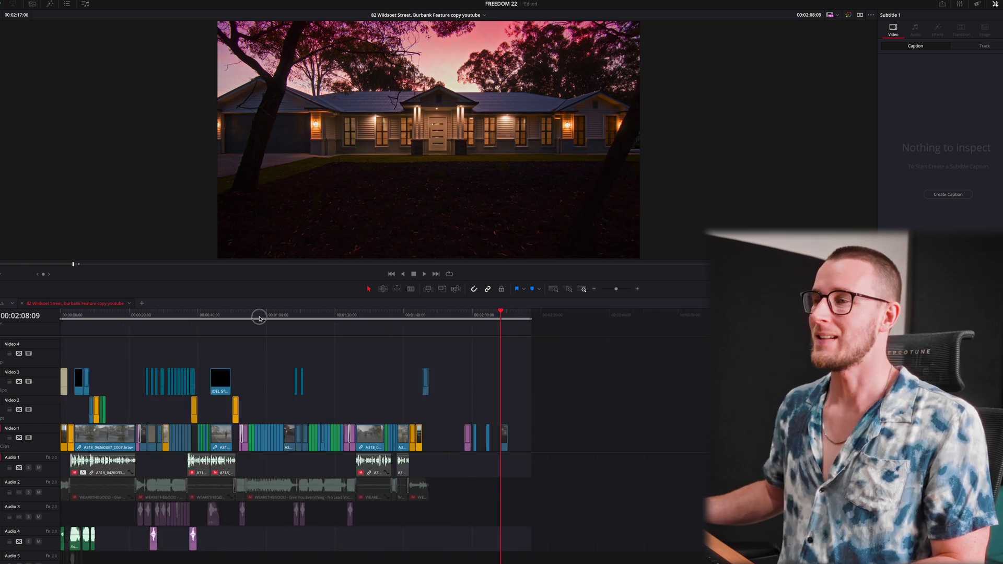
left_click_drag(260, 319, 162, 342)
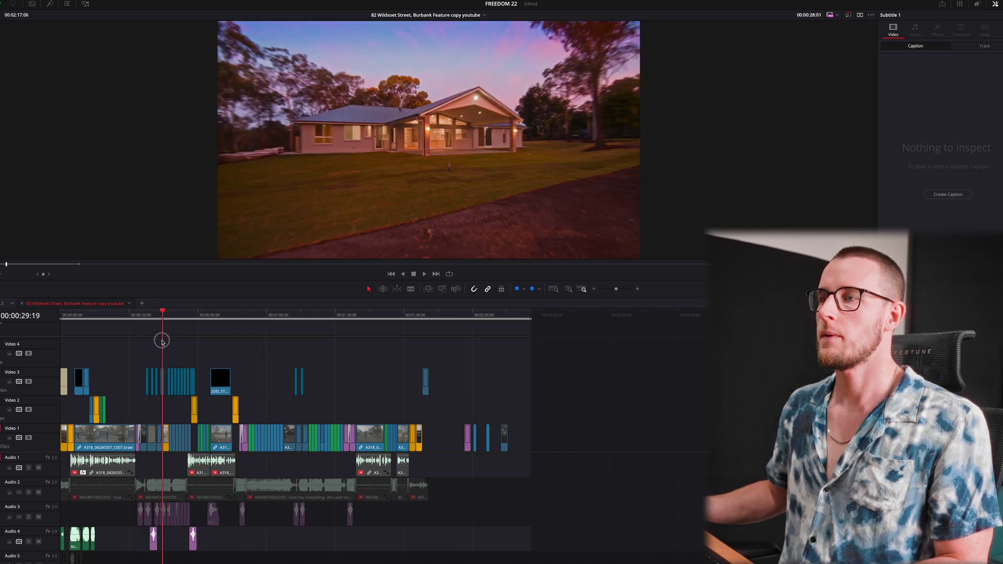
Step: Play through the backyard exterior clips and stop on the sunlit shed shot
key("space")
key("ctrl+equal")
key("ctrl+equal")
key("ctrl+equal")
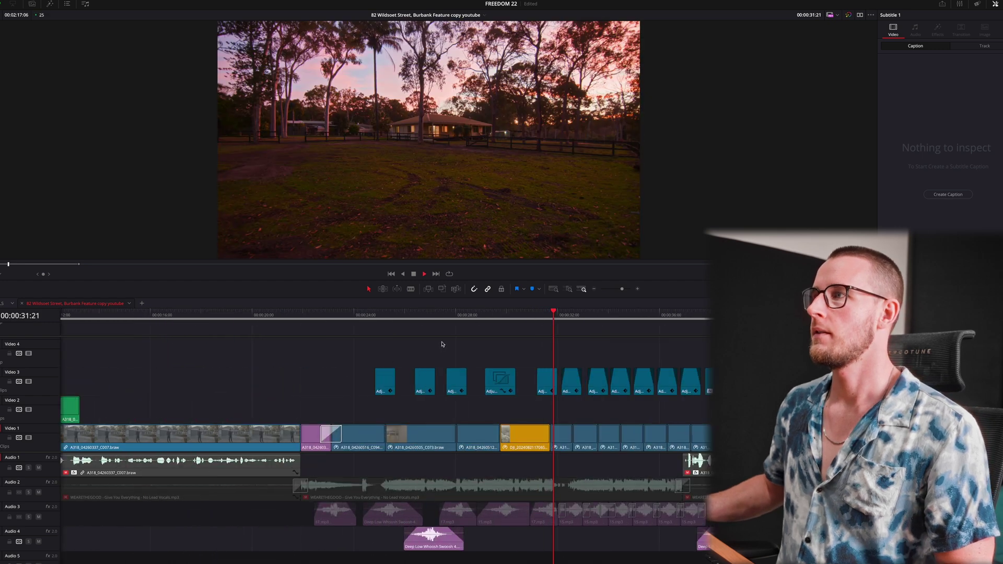
key("ctrl+equal")
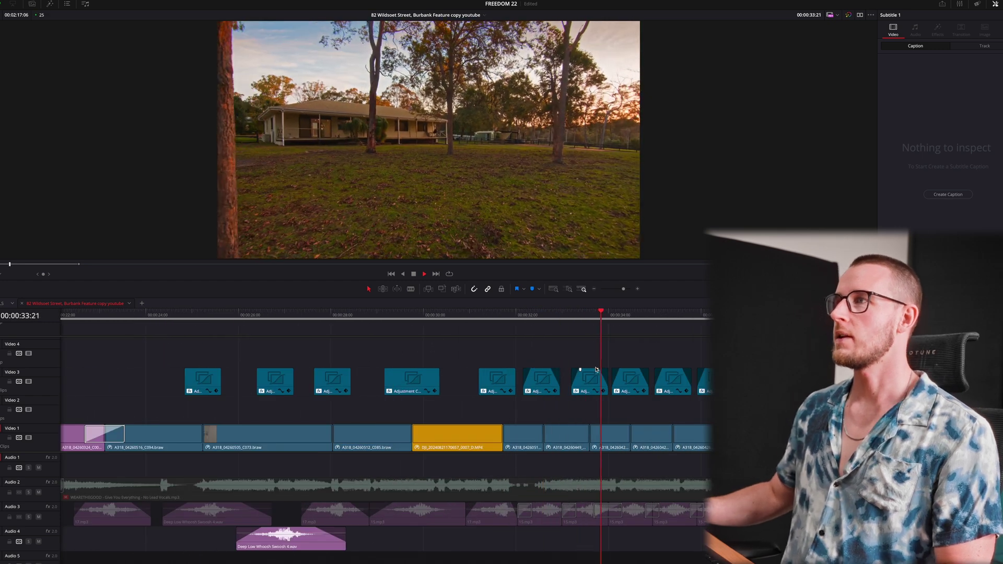
key("space")
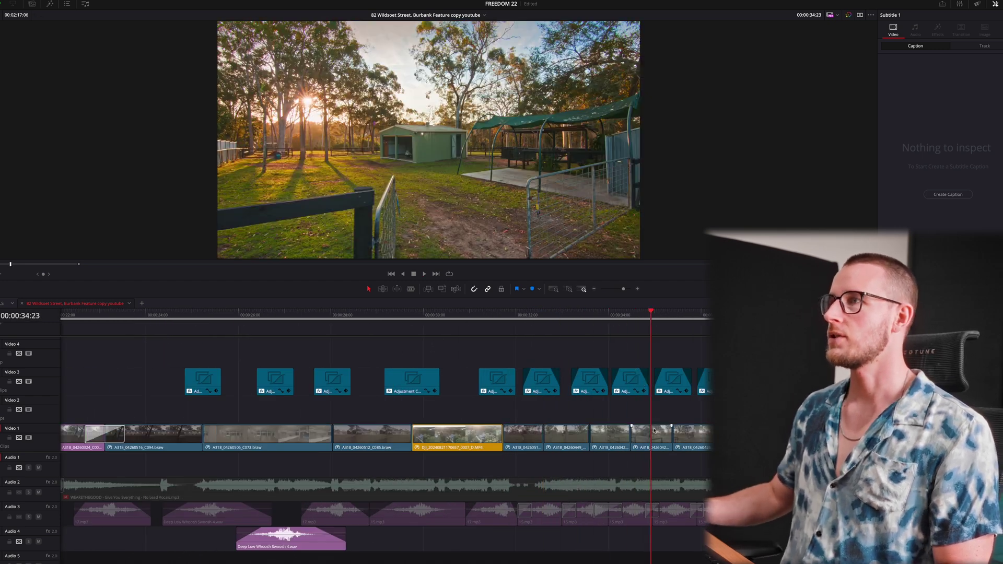
key("ctrl+minus")
left_click_drag(539, 434, 539, 357)
Step: On the Color page, add a serial node after the SAT/CON node
key("shift+6")
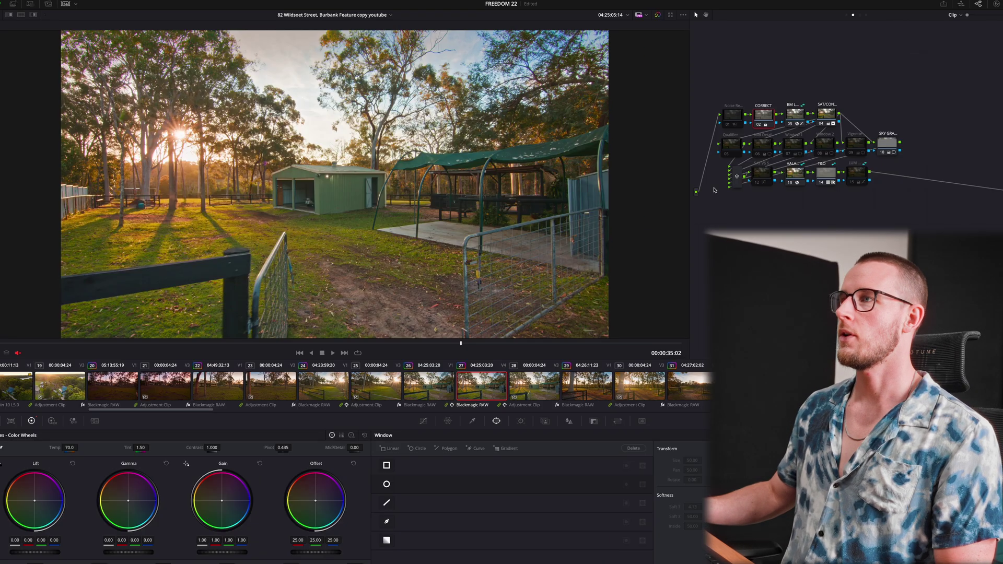
left_click(826, 115)
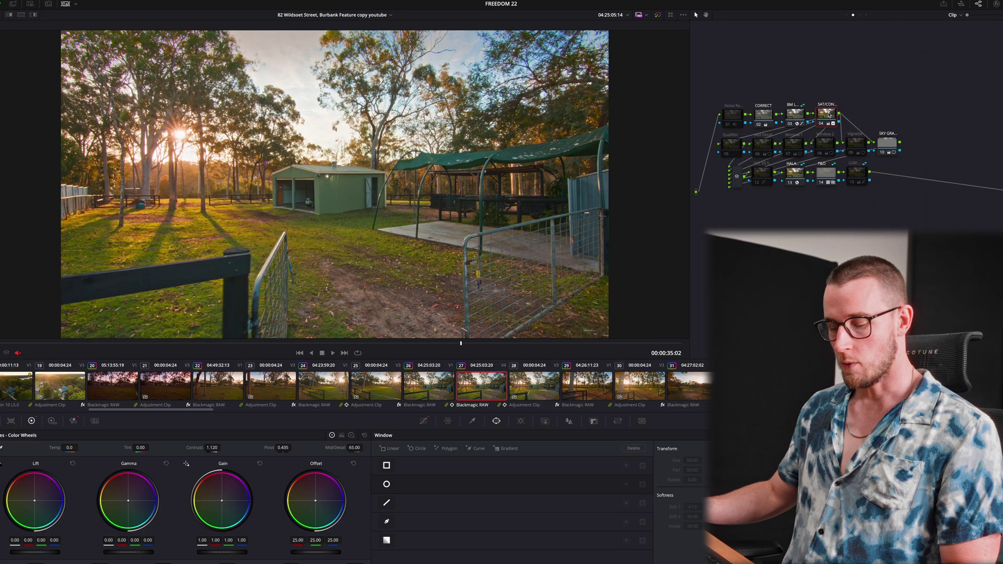
key("alt+s")
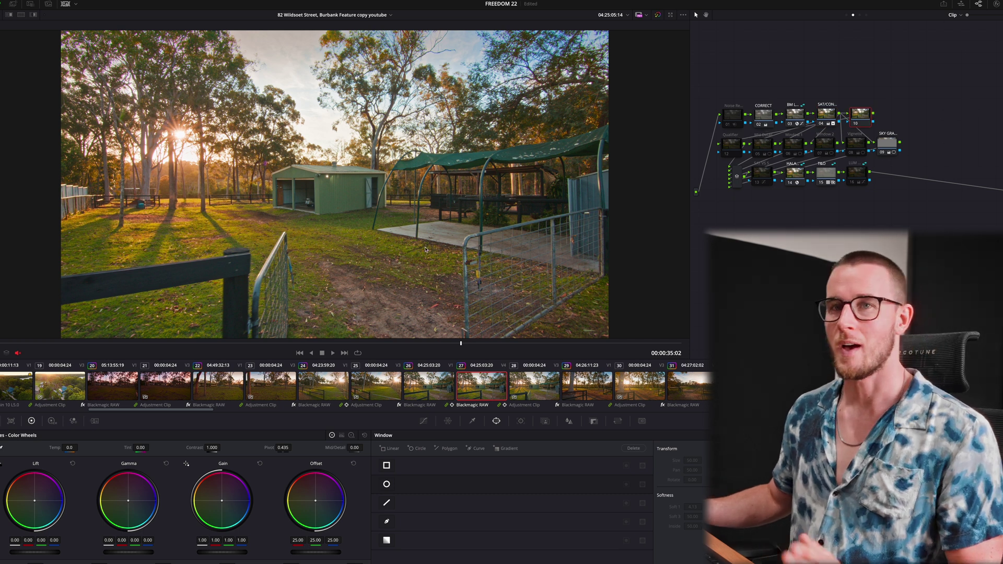
Step: Key the trees with the HSL qualifier, softening hue to 100 plus luminance and saturation edges
left_click(424, 421)
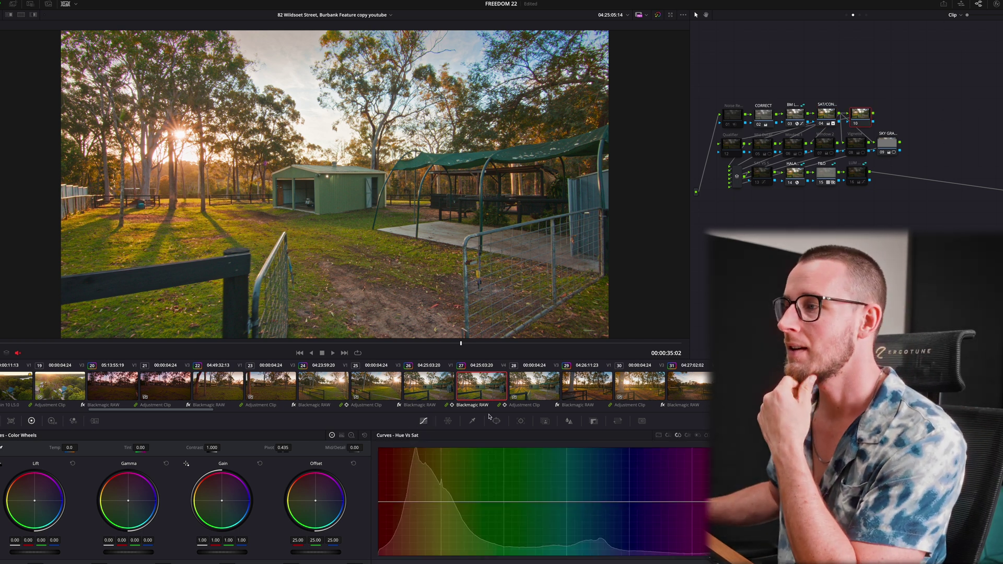
left_click(474, 422)
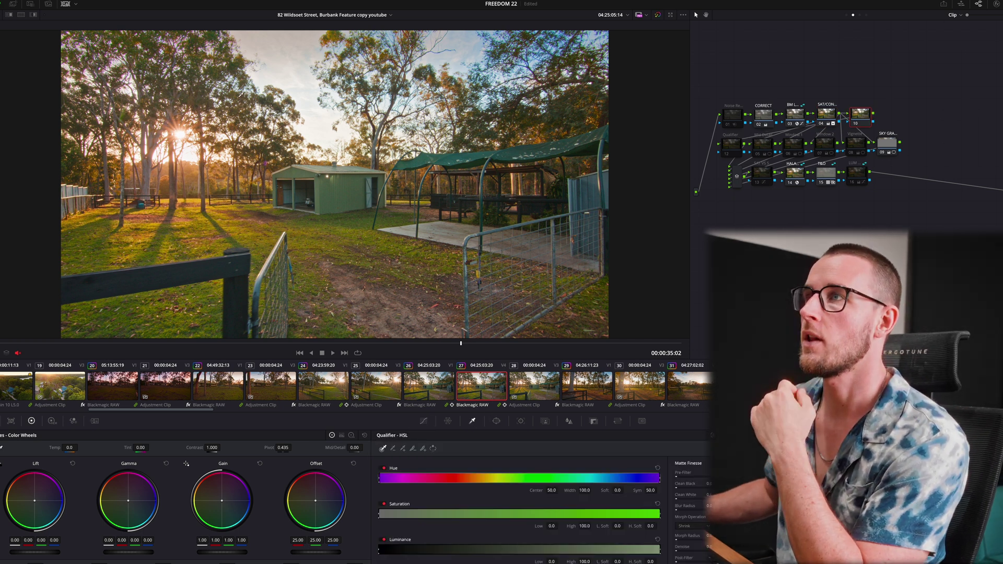
left_click(236, 61)
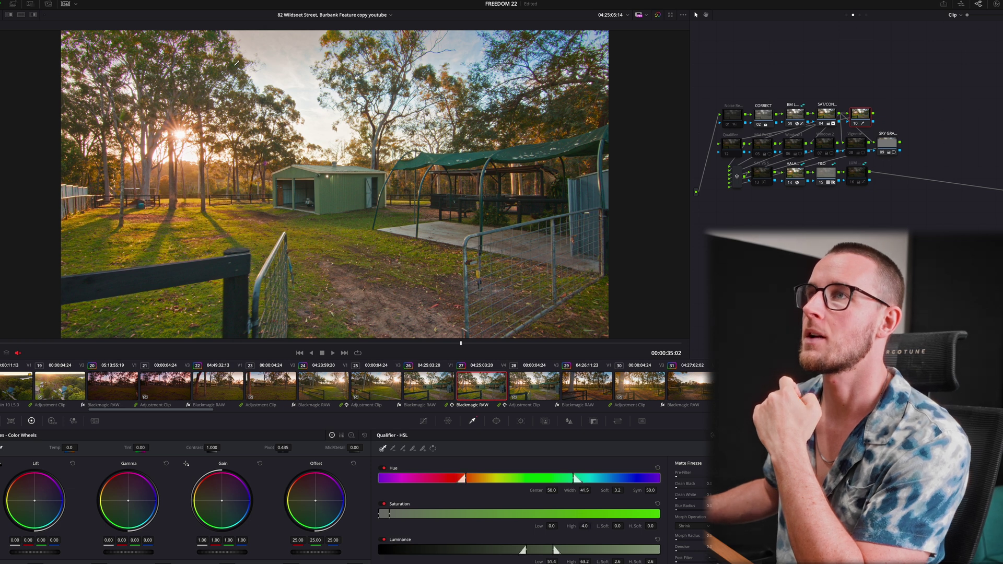
left_click(34, 15)
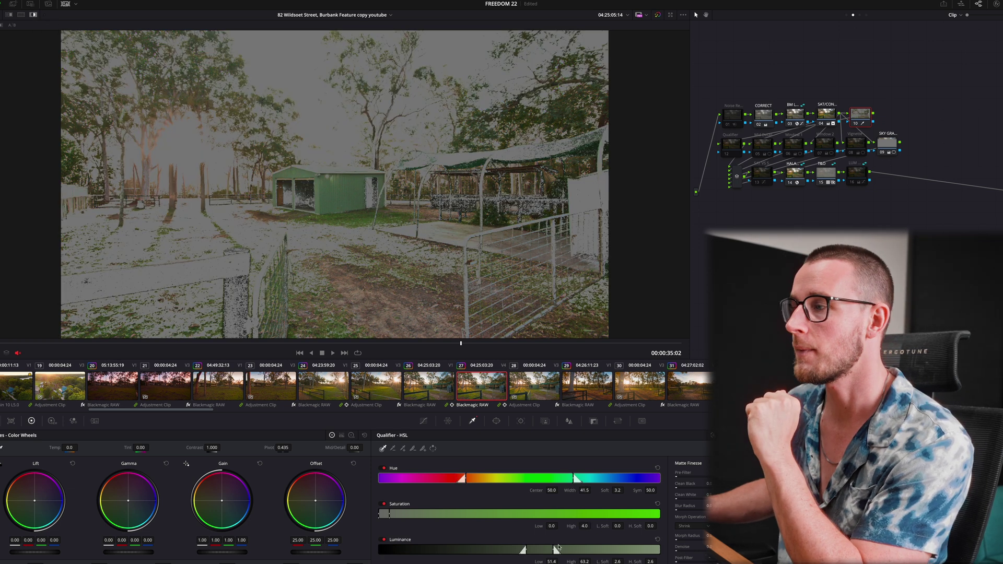
left_click_drag(464, 478, 495, 478)
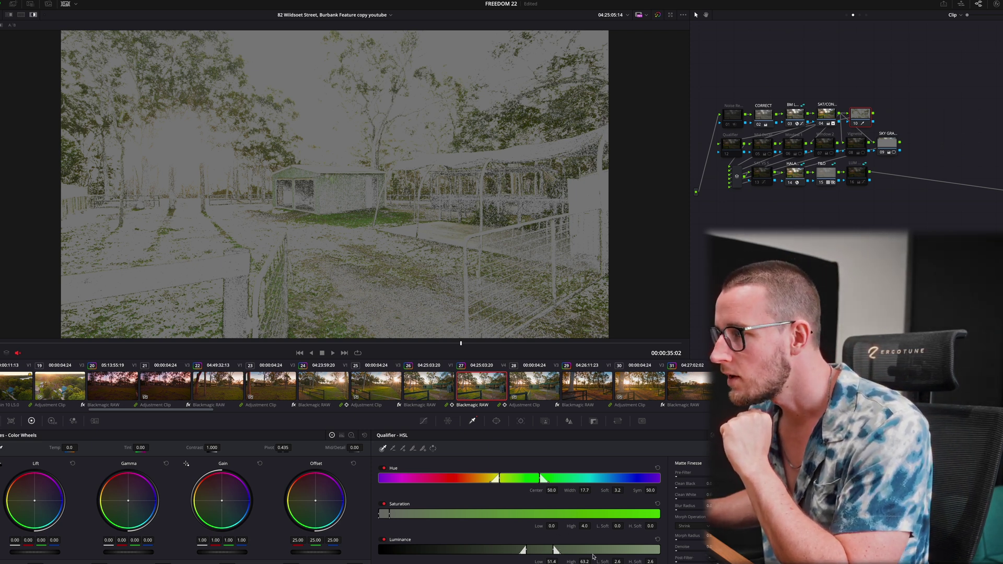
left_click_drag(613, 560, 677, 561)
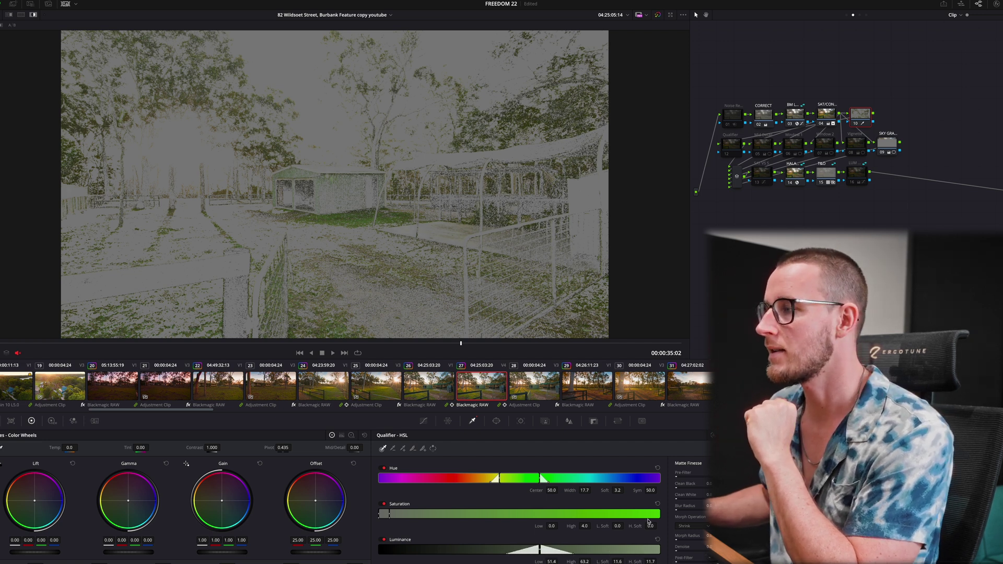
mouse_move(650, 526)
left_mouse_down()
mouse_move(640, 526)
mouse_move(658, 526)
left_mouse_up()
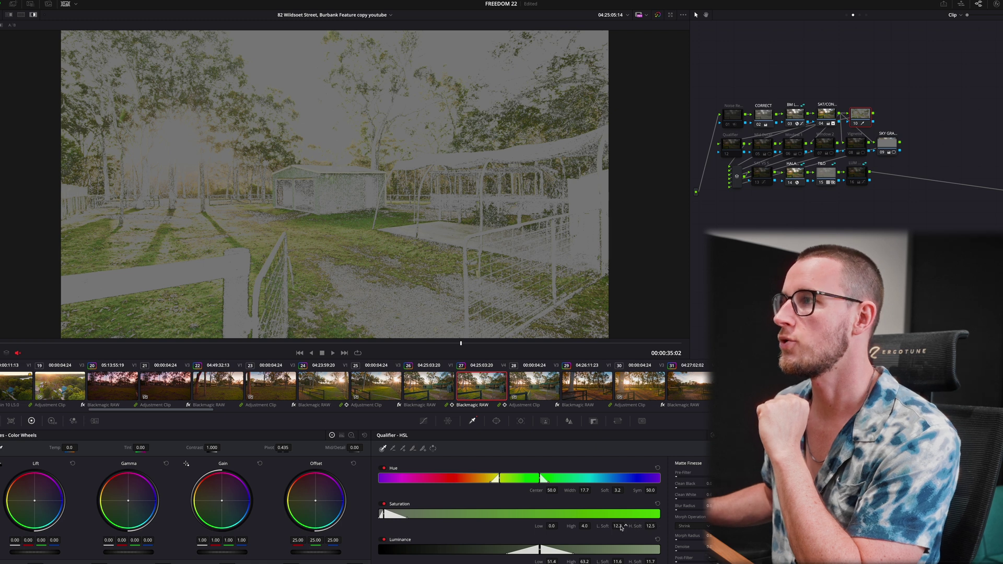
left_click(423, 448)
left_click_drag(252, 99, 242, 101)
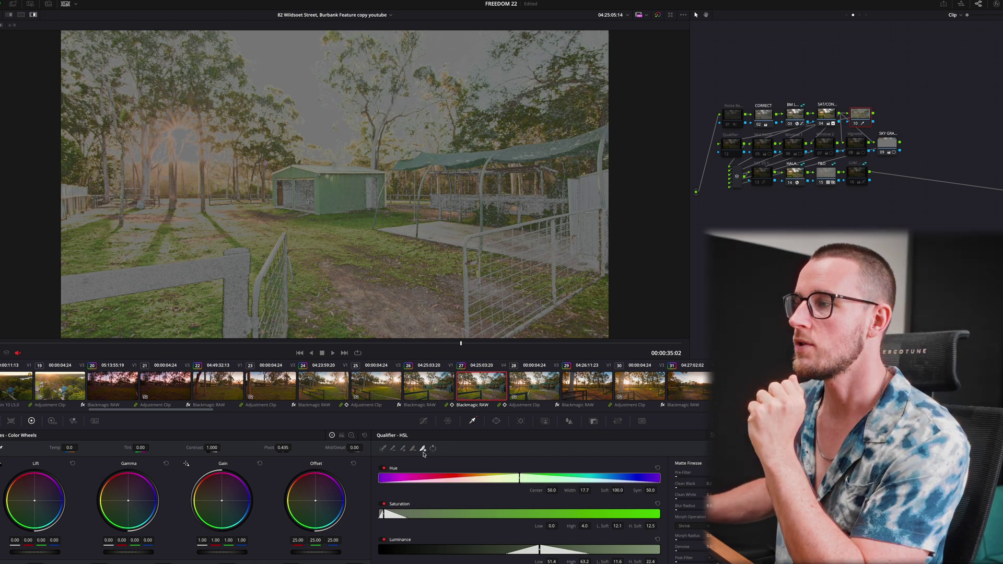
Step: Undo the feathering sample, try Mid/Detail 70, then raise it to 100 in the tree key
key("ctrl+z")
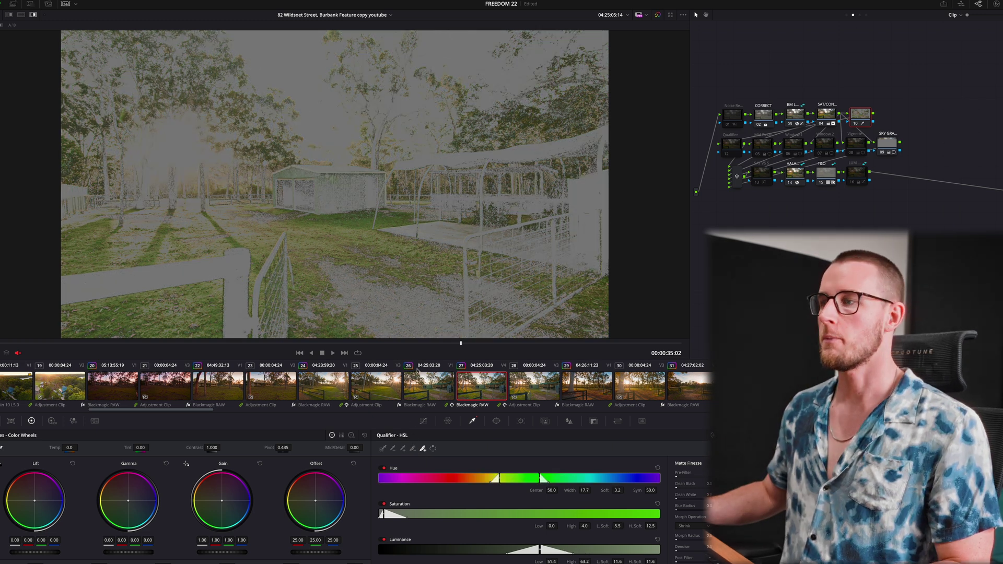
double_click(354, 447)
type("70")
key("Return")
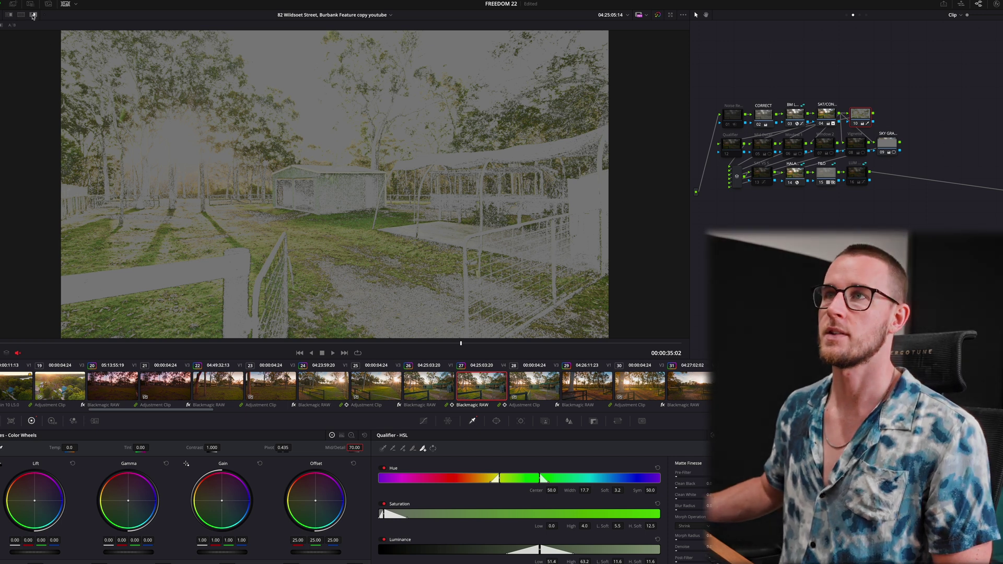
key("shift+h")
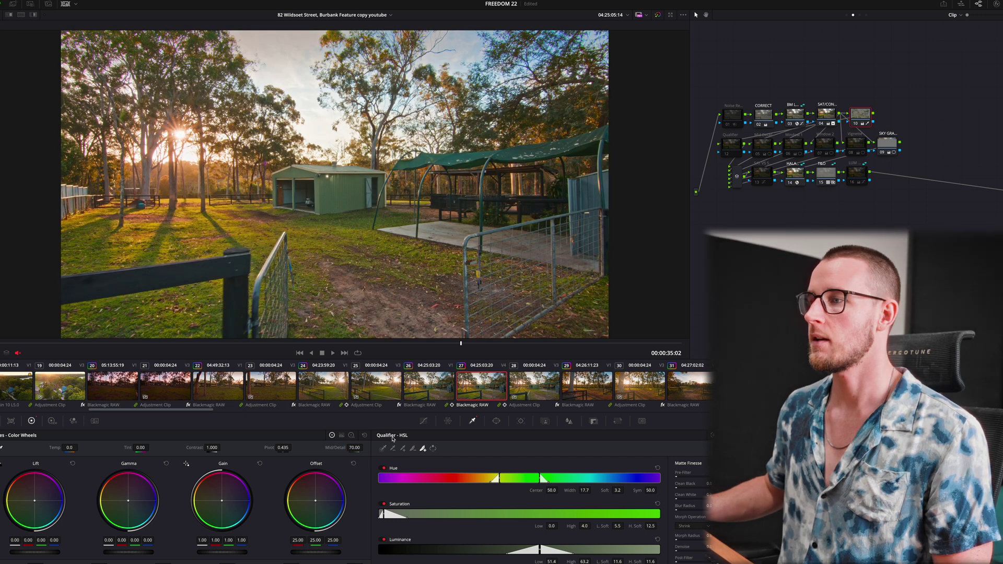
left_click_drag(349, 447, 437, 445)
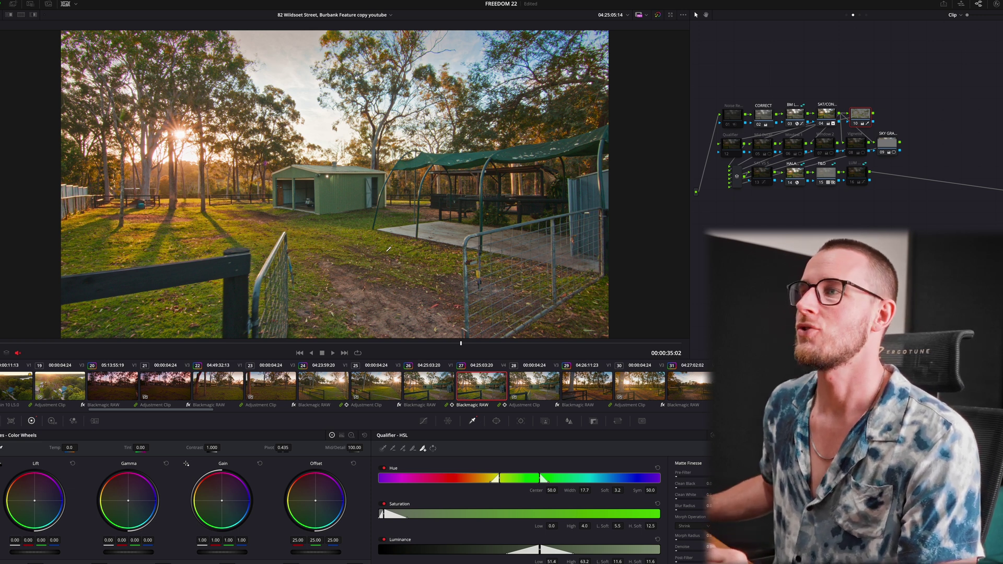
Step: Add a soft, wide circle window across the top of the frame to limit the key
left_click(497, 420)
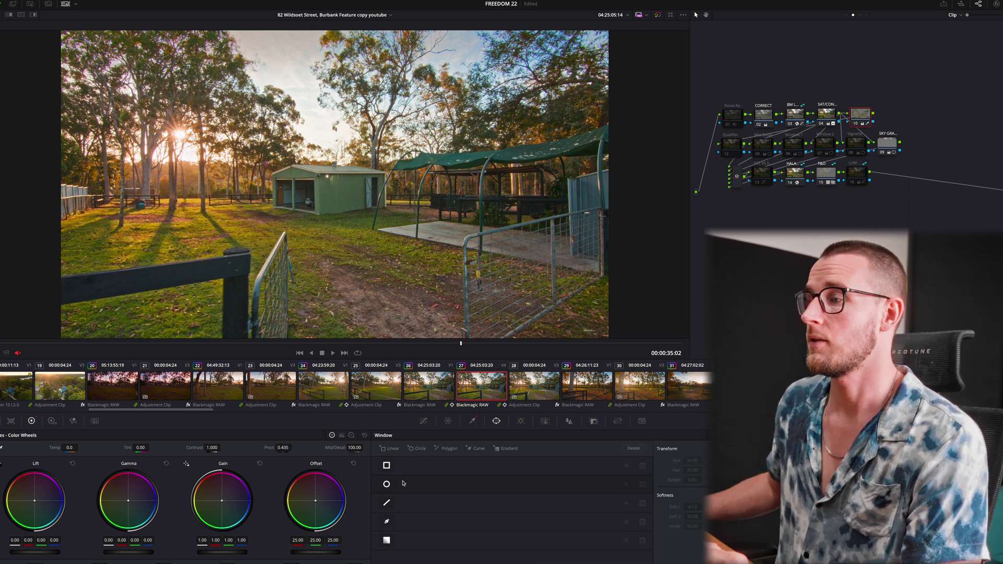
left_click(387, 484)
left_click_drag(426, 178, 453, 208)
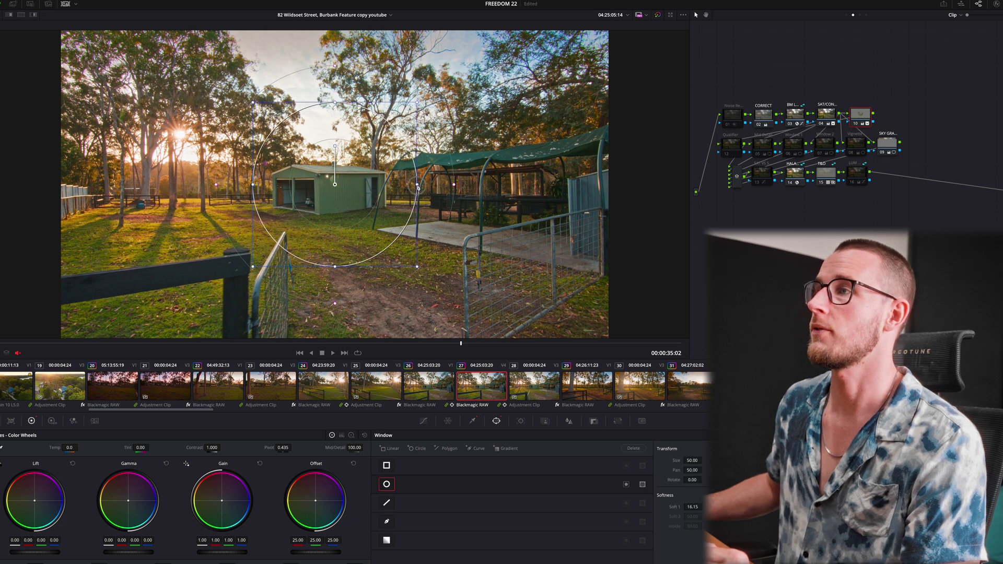
left_click_drag(335, 266, 330, 160)
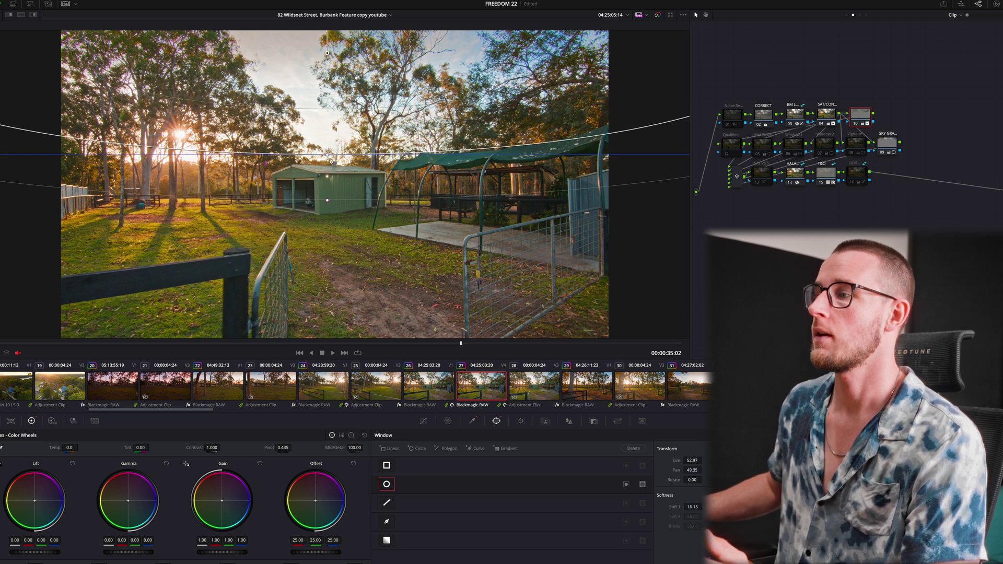
left_click(33, 14)
left_click_drag(105, 23, 107, 36)
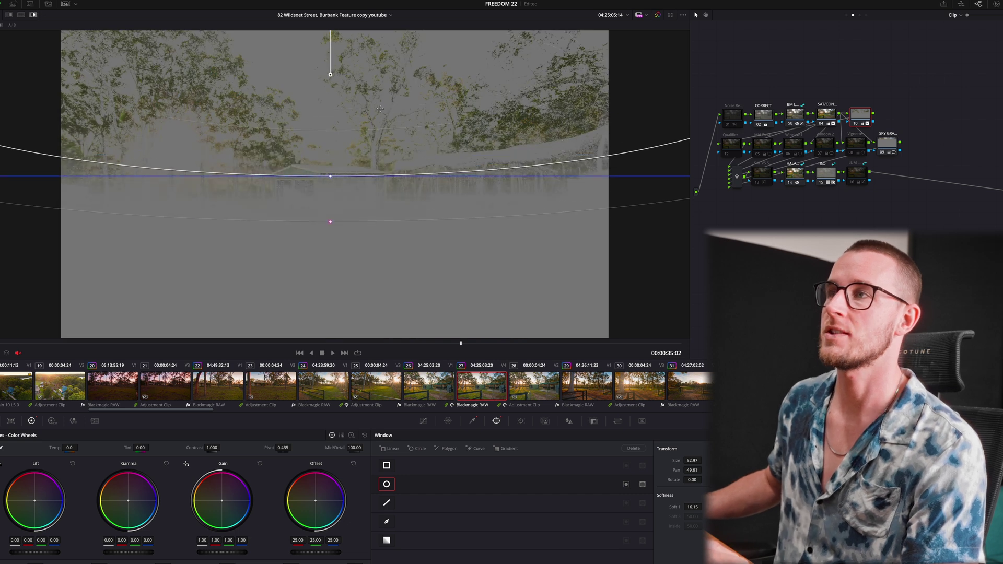
Step: Set the qualifier's Saturation L.Soft to 0 and return to the graded image
left_click(472, 420)
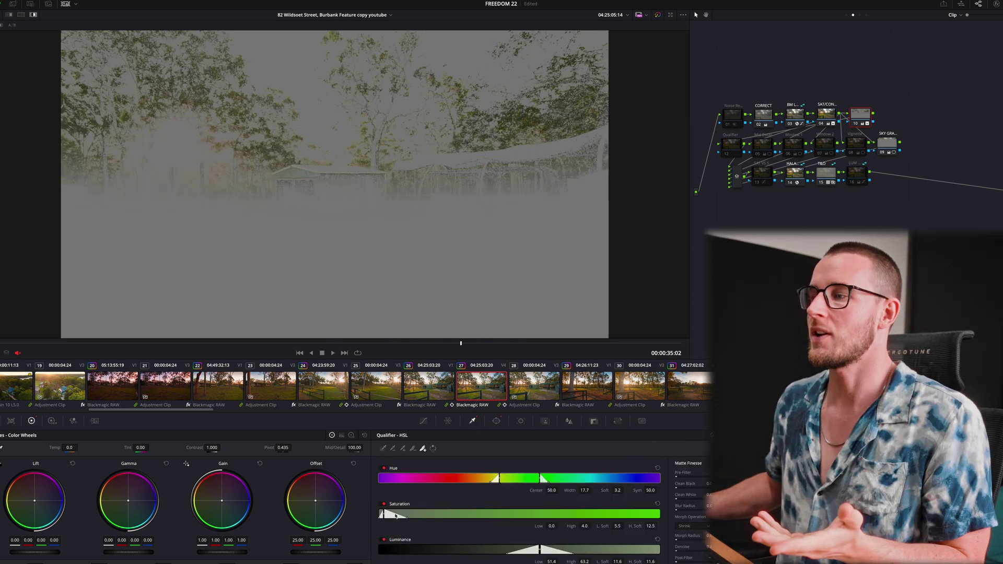
left_click_drag(616, 527, 384, 511)
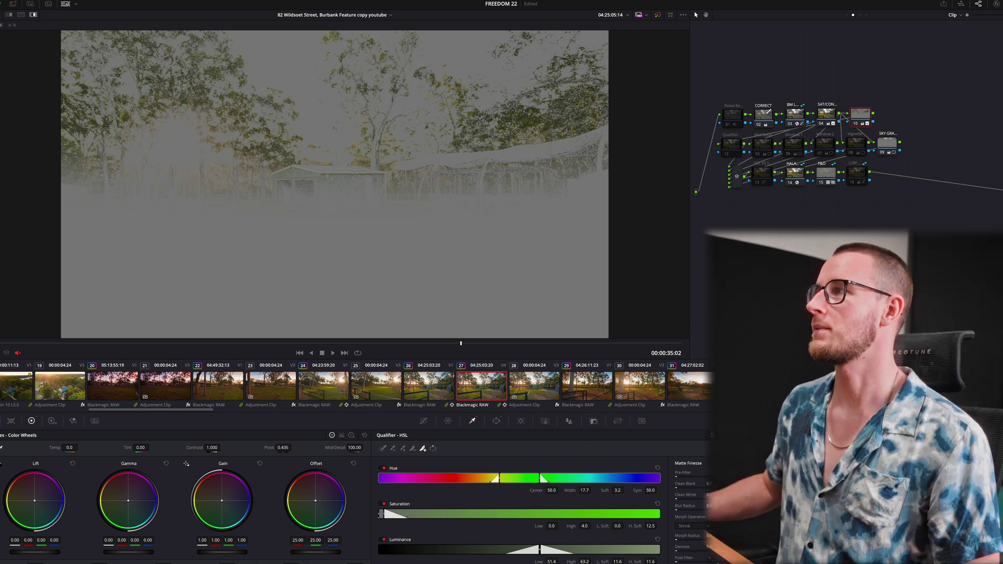
left_click(32, 15)
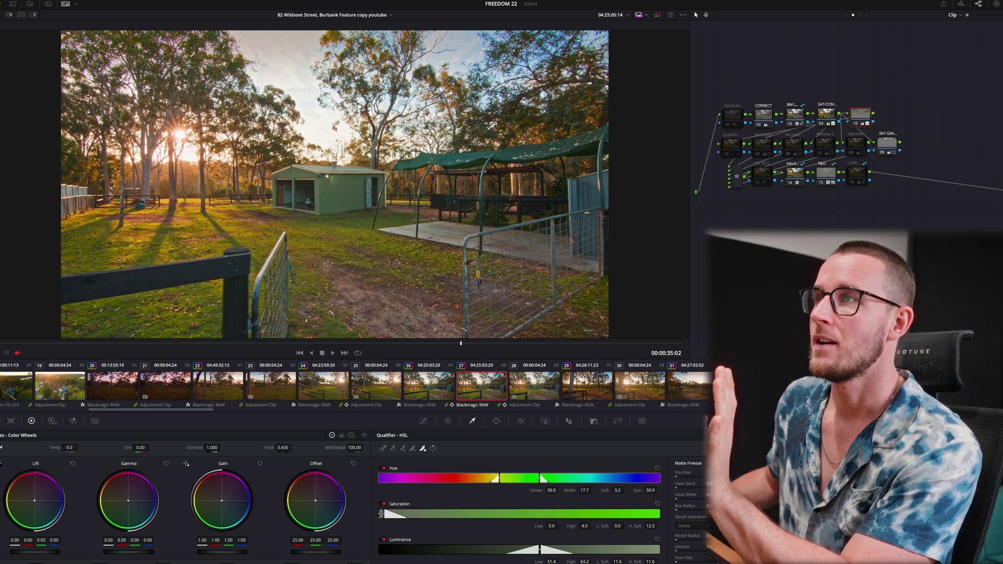
left_click(34, 15)
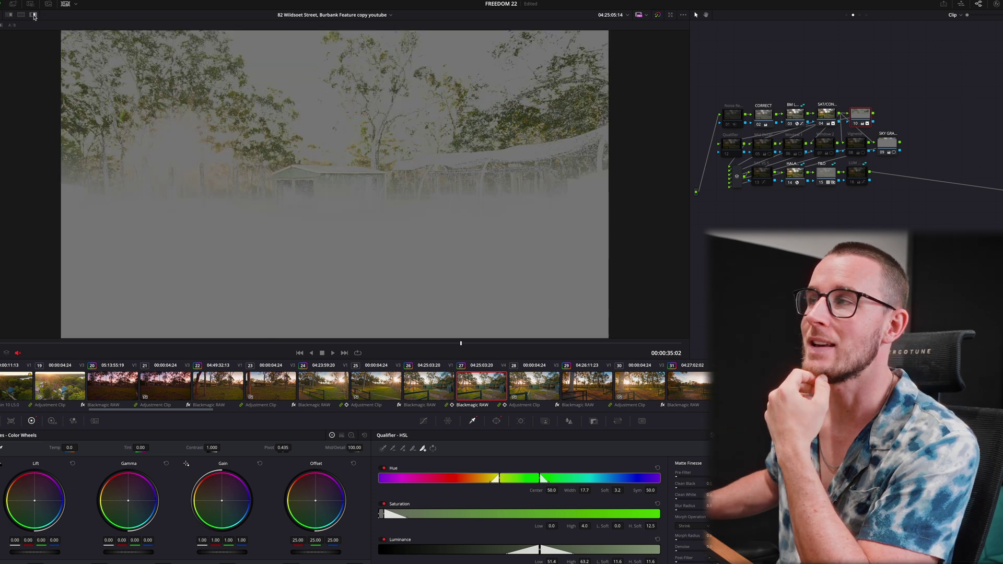
left_click(34, 15)
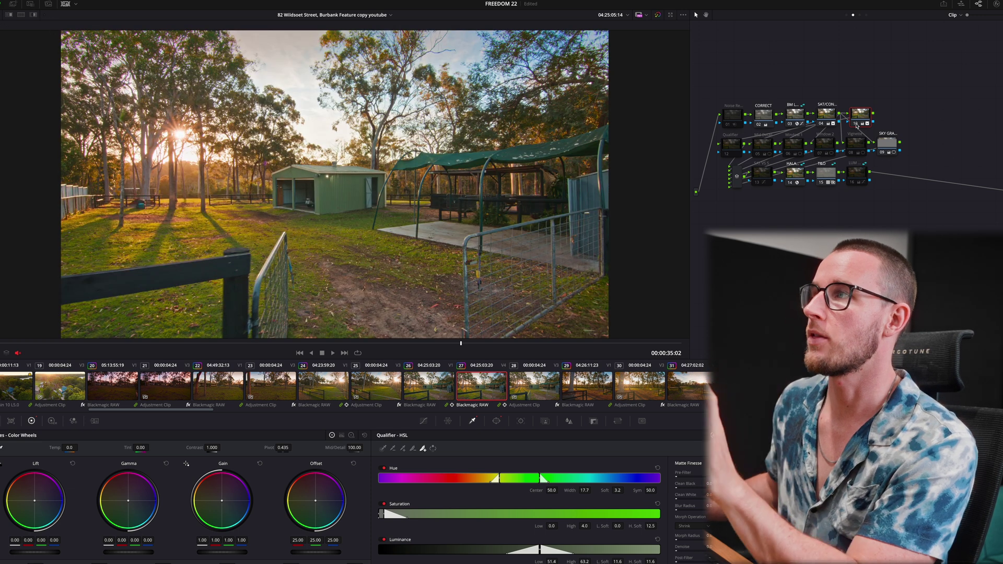
key("space")
key("space")
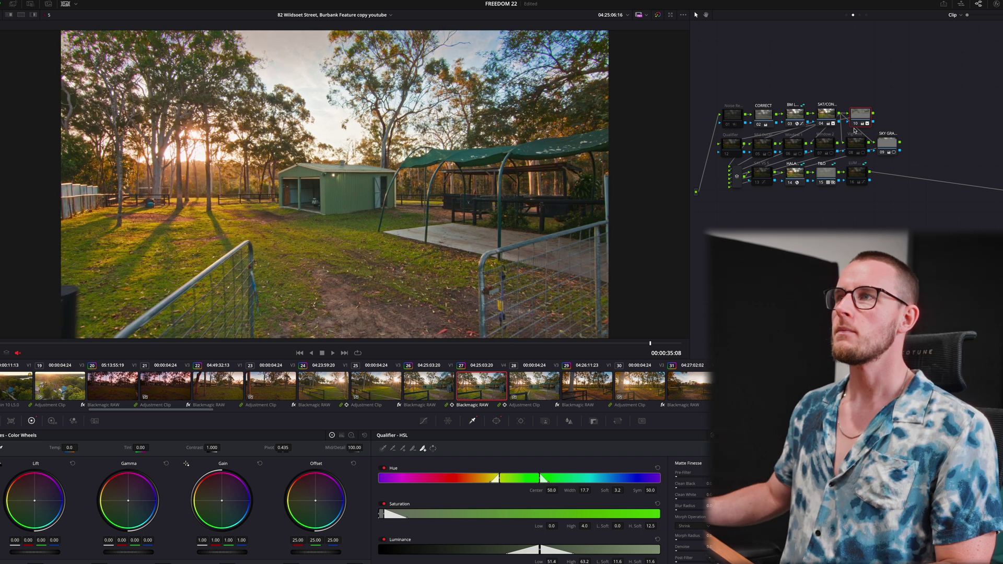